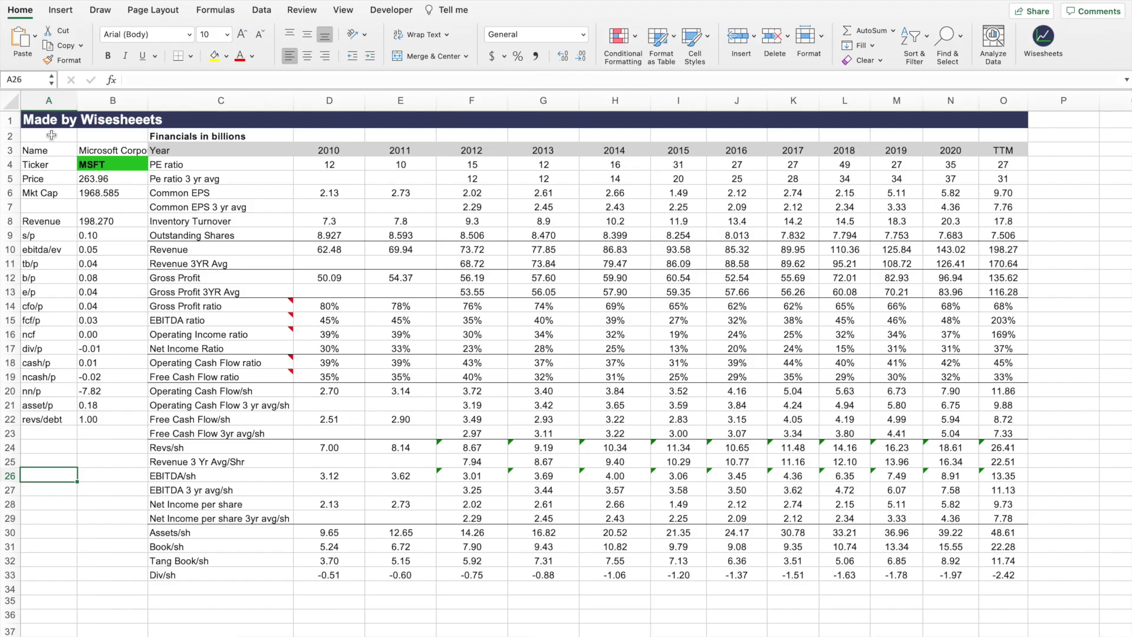
Highlight the AAPL financial table in the Excel Wisesheets template, then deselect it
left_click_drag(49, 136, 1006, 576)
left_click(498, 614)
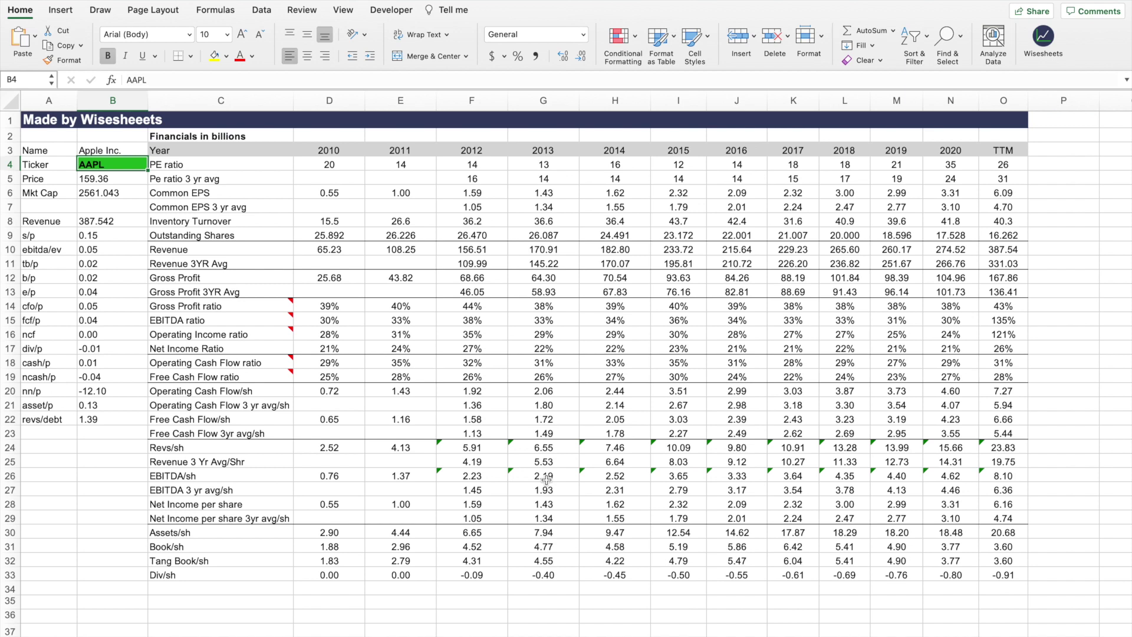
left_click(46, 120)
mouse_move(46, 121)
left_mouse_down()
mouse_move(283, 292)
mouse_move(755, 419)
mouse_move(973, 501)
mouse_move(1002, 576)
left_mouse_up()
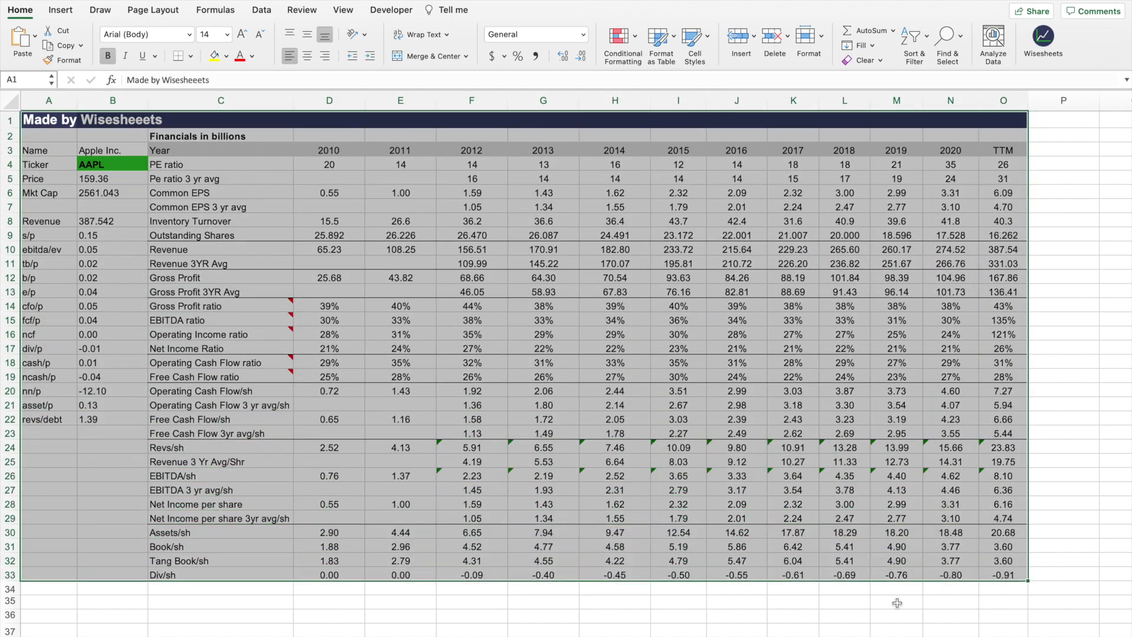
left_click(636, 612)
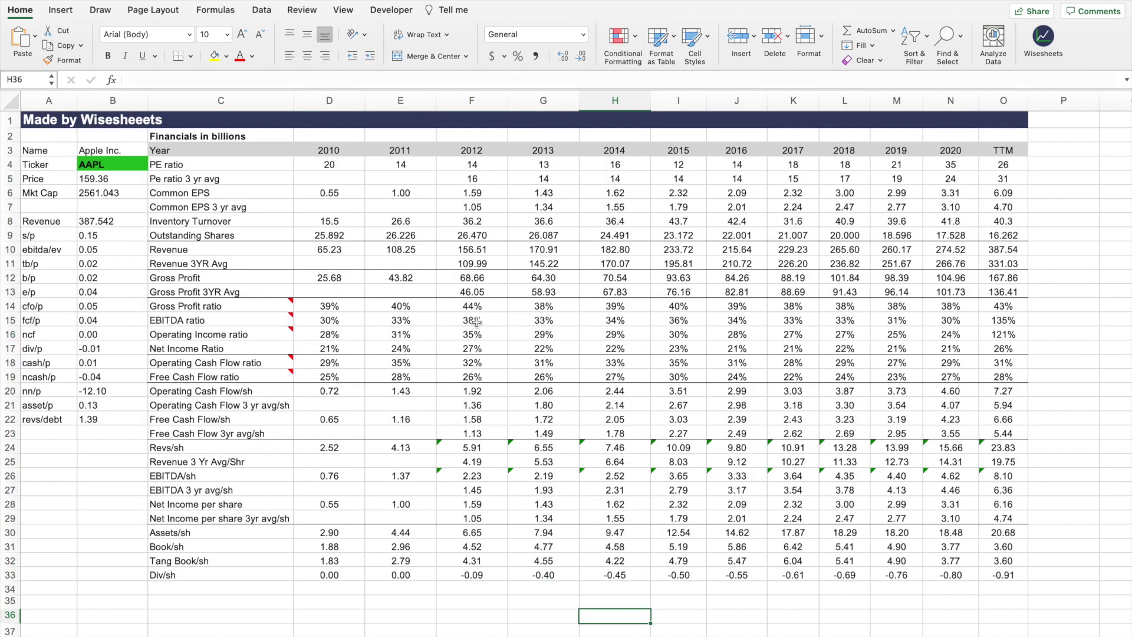
left_click_drag(344, 151, 937, 149)
left_click(1002, 151)
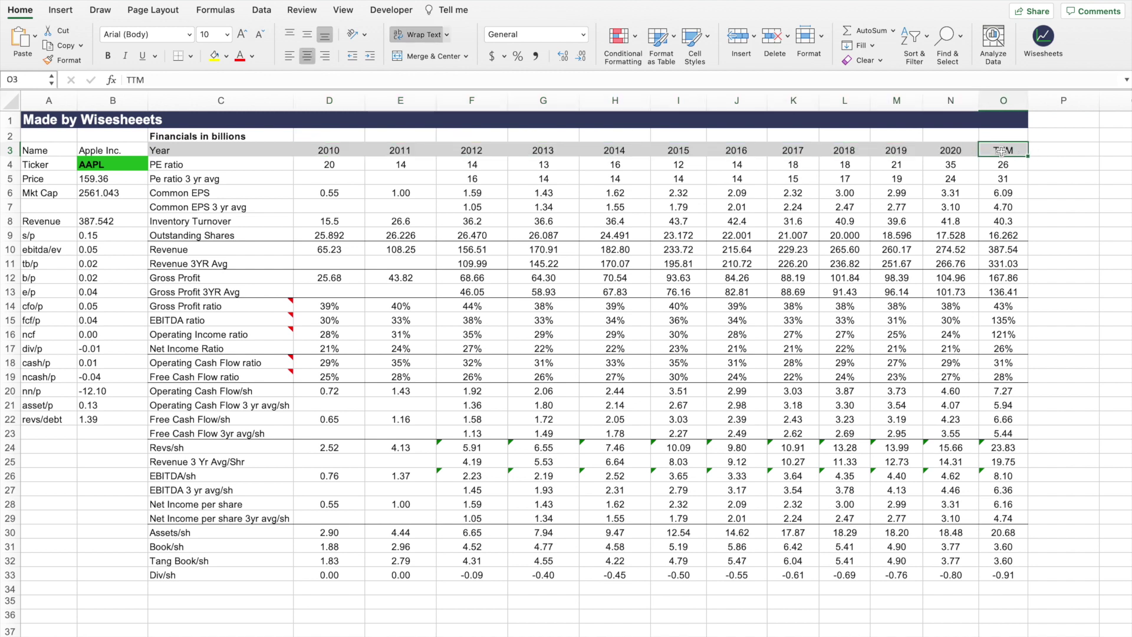
left_click(221, 137)
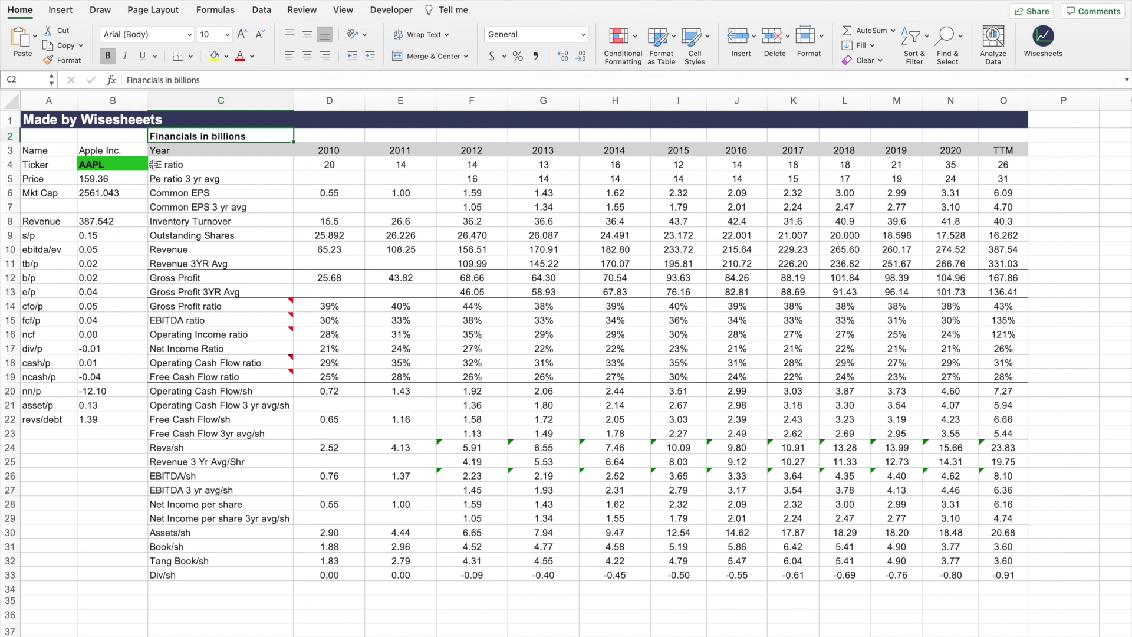
Replace the AAPL ticker in B4 with MSFT
left_click(133, 164)
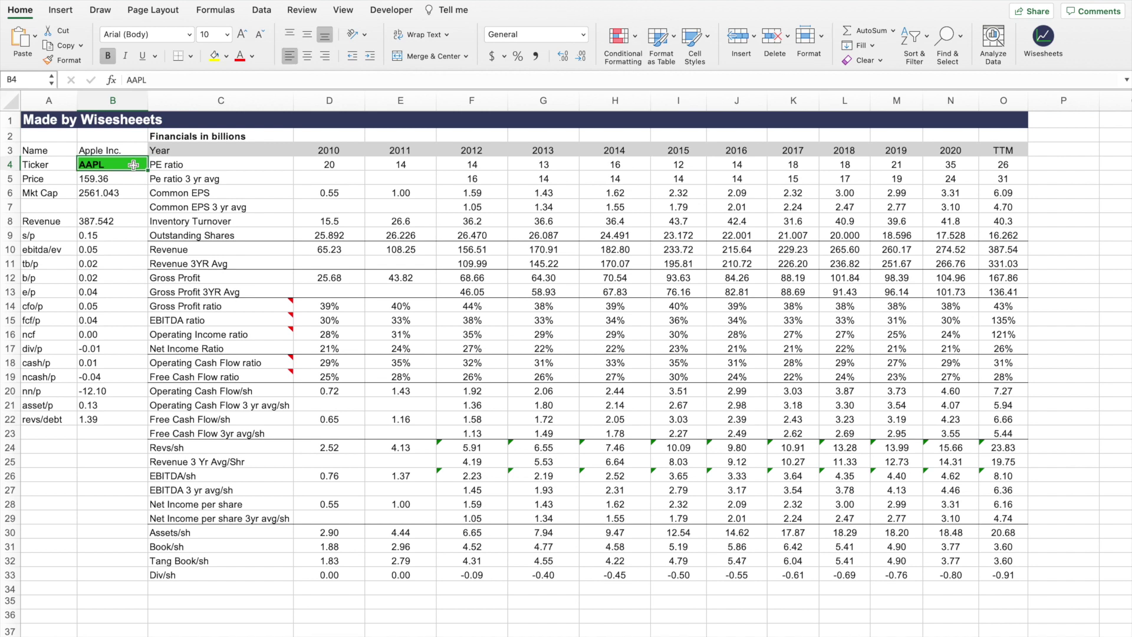
key("Delete")
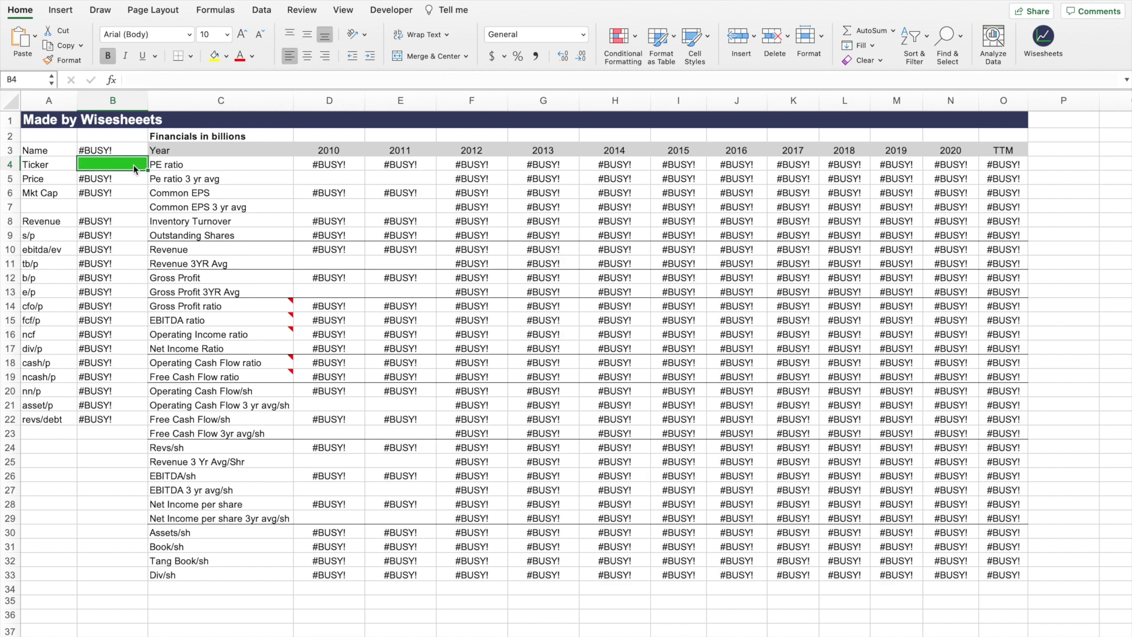
type("MSFT")
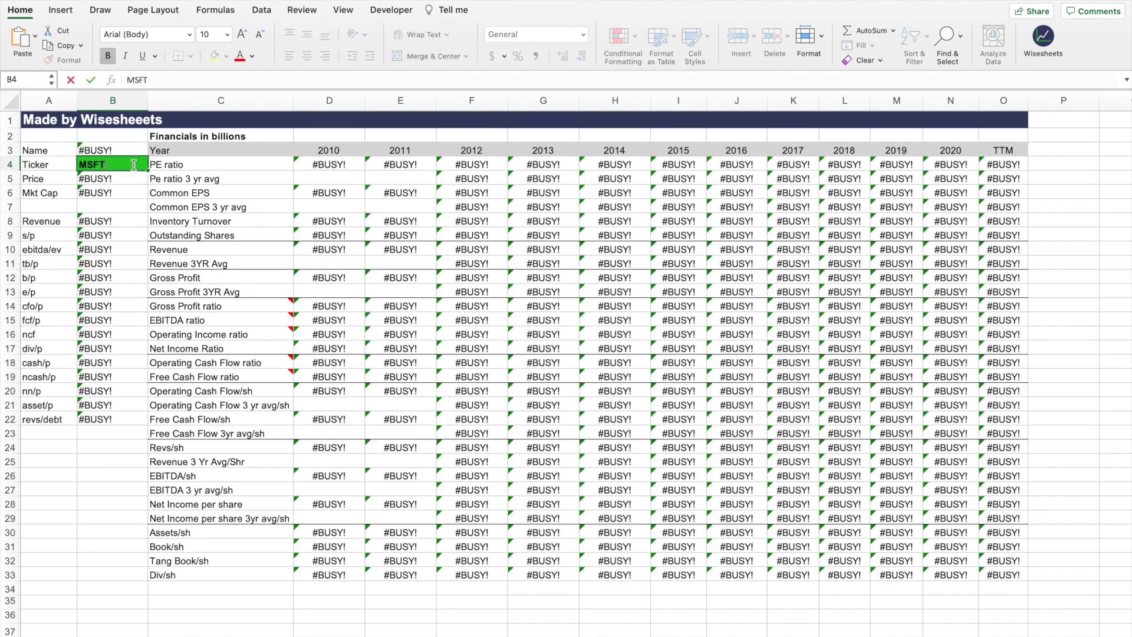
key("Return")
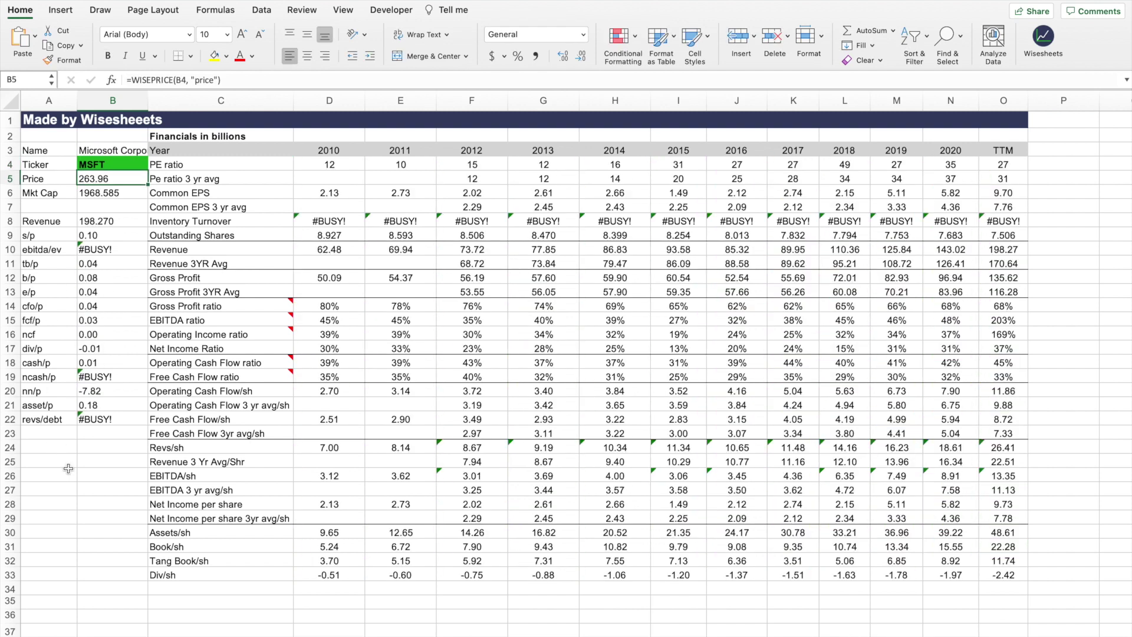
Review the refreshed Microsoft table and its column B ratio values once the data reloads
left_click(69, 469)
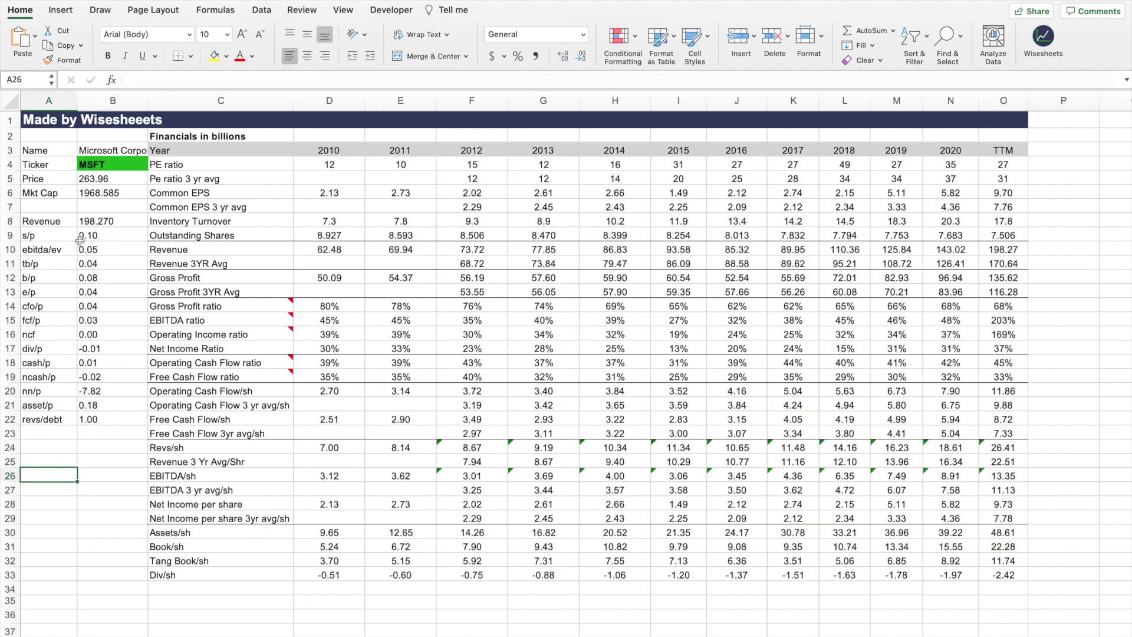
left_click_drag(51, 136, 1002, 574)
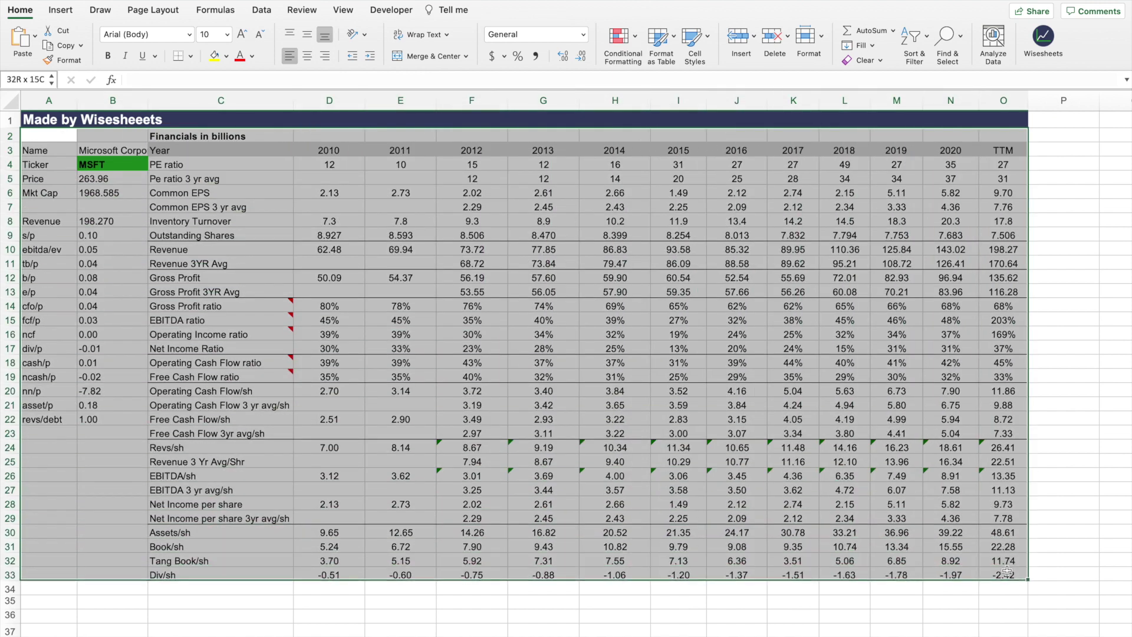
left_click(483, 613)
left_click(483, 611)
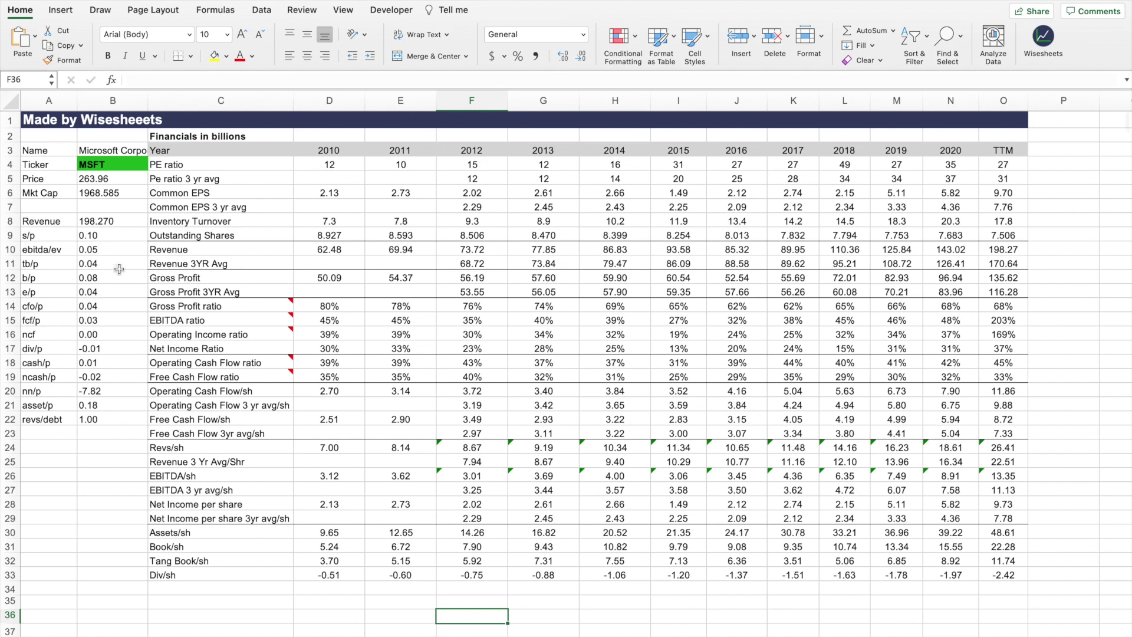
left_click_drag(116, 220, 104, 426)
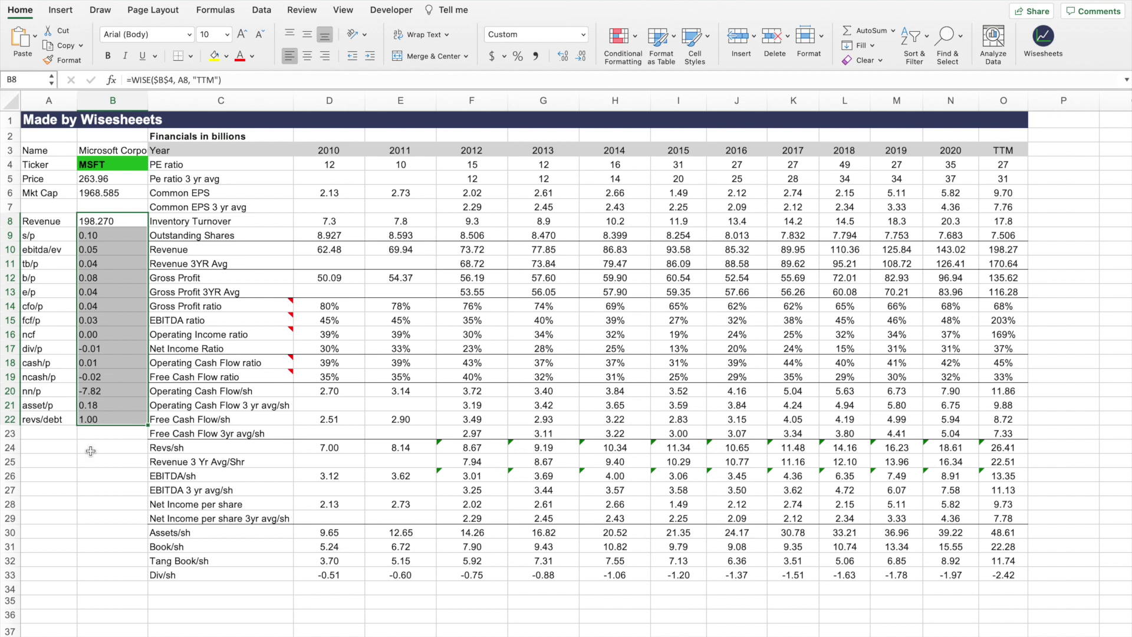
left_click(91, 451)
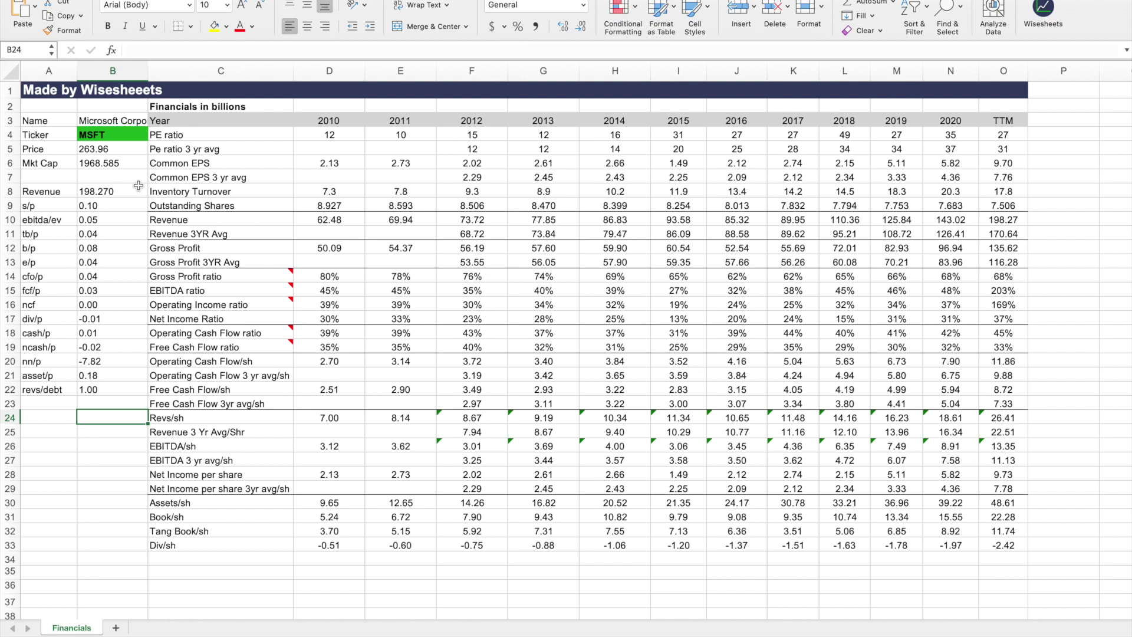
Select and copy the financial table A2:O33
left_click(53, 105)
left_click_drag(53, 104, 1007, 548)
key("super+c")
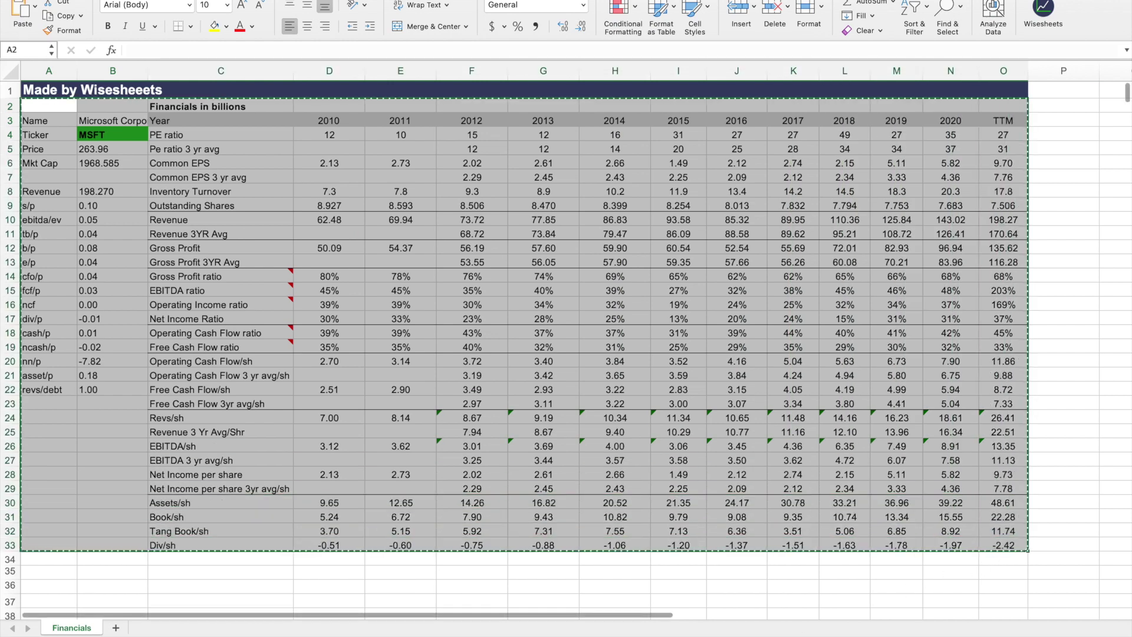
scroll(442, 617, "right", 1)
scroll(429, 616, "left", 1)
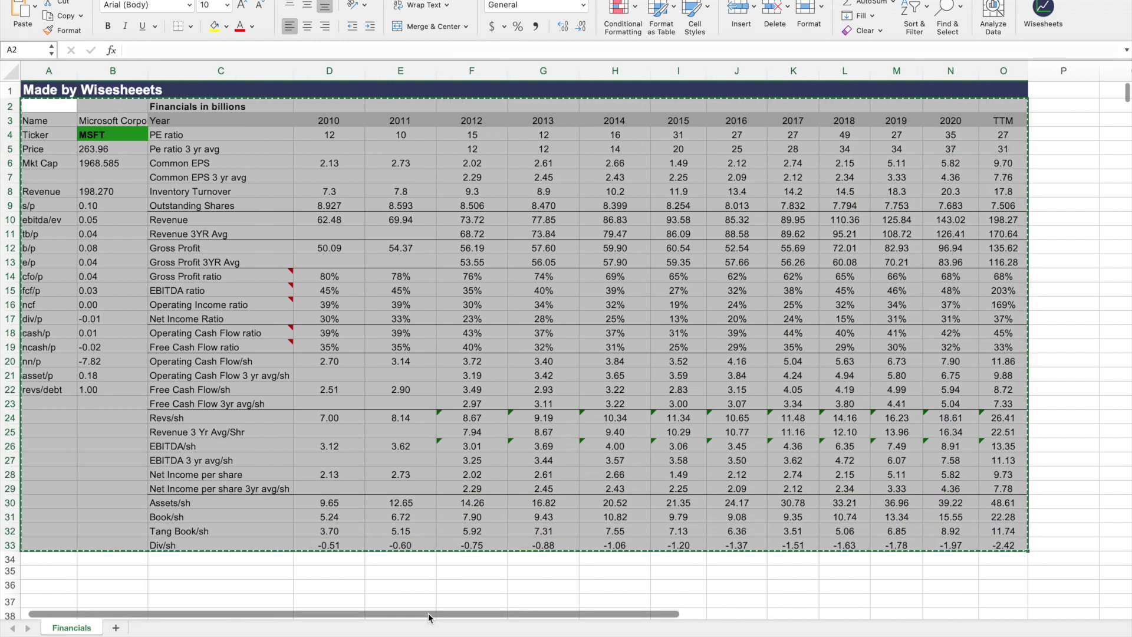
Paste the table as plain values into a new Sheet1, then check it against Financials
left_click(116, 628)
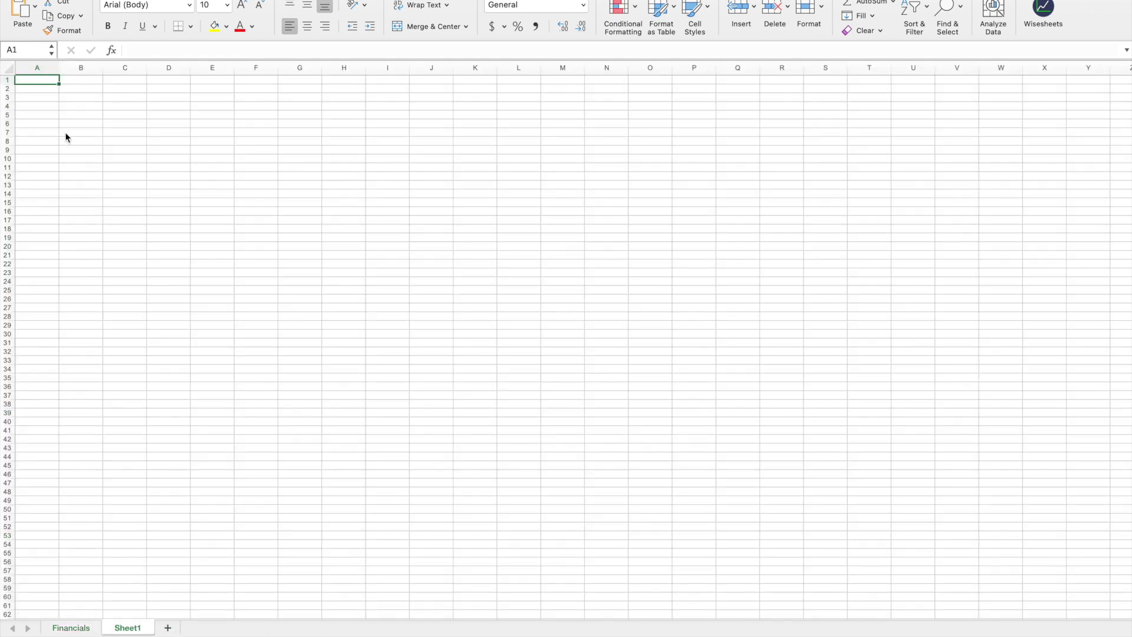
left_click(35, 7)
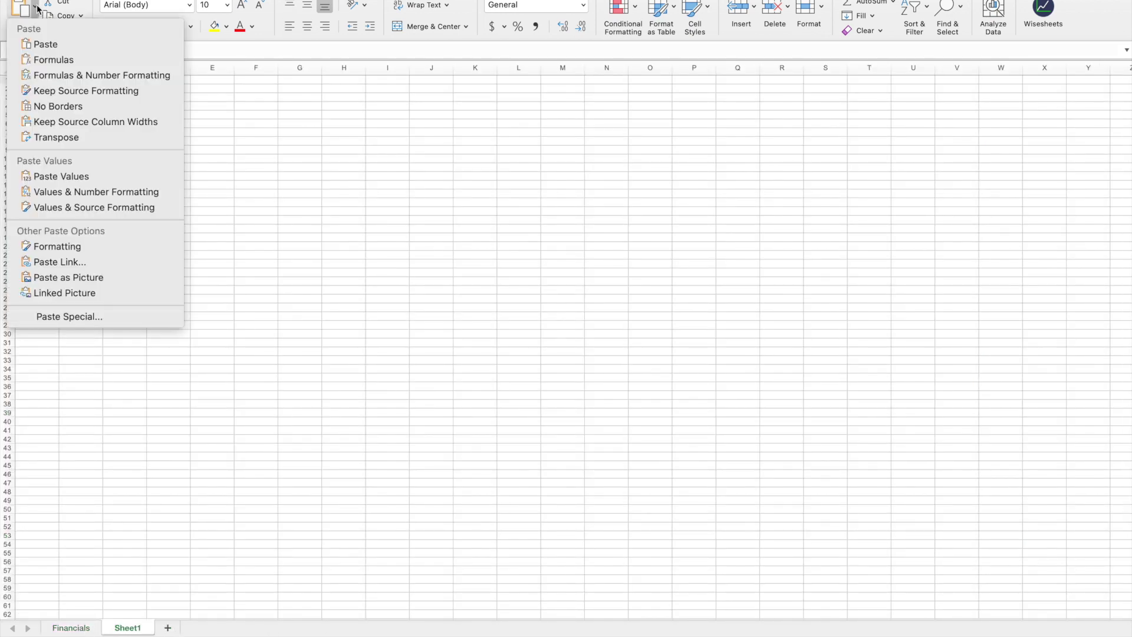
left_click(89, 180)
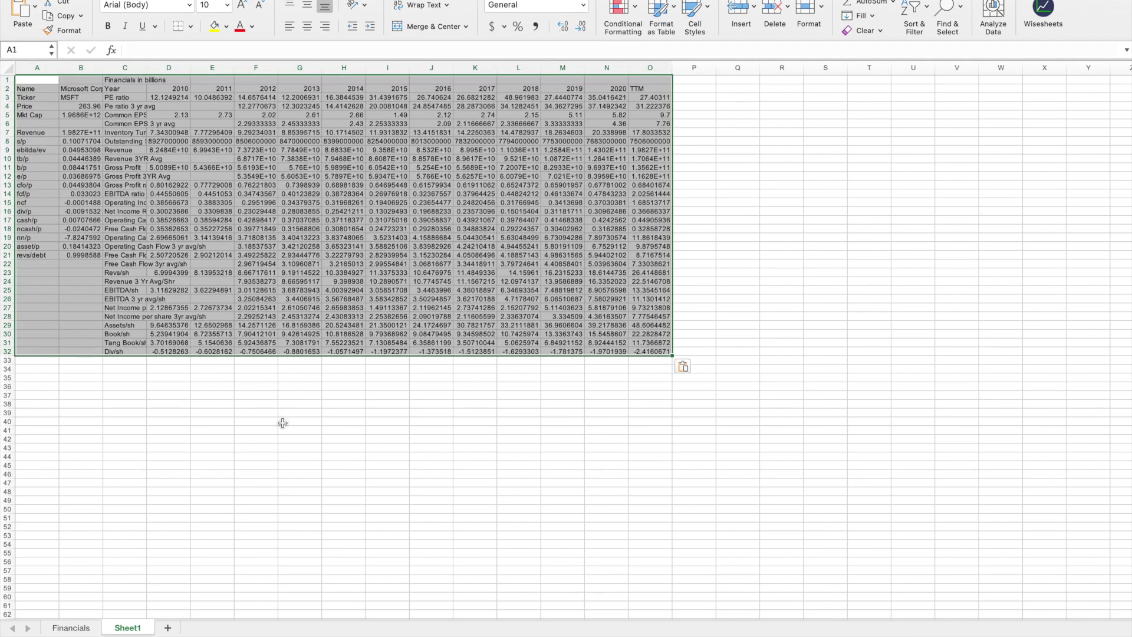
left_click(72, 628)
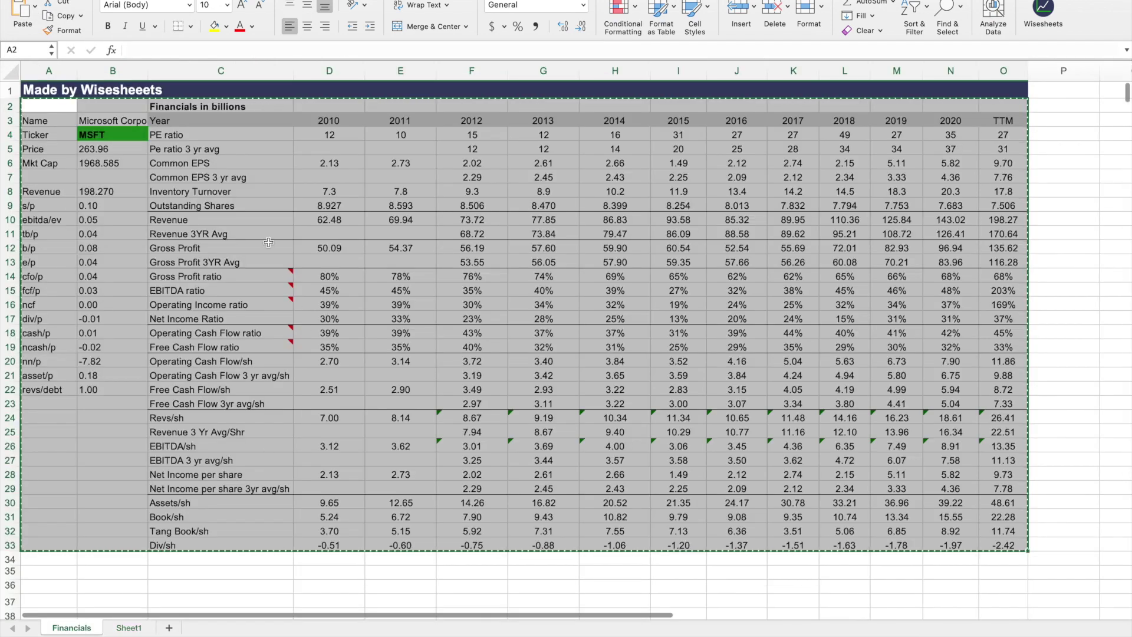
left_click(136, 628)
Paste the template's formatting onto Sheet1 and check the rounded figures and green MSFT cell
left_click(35, 8)
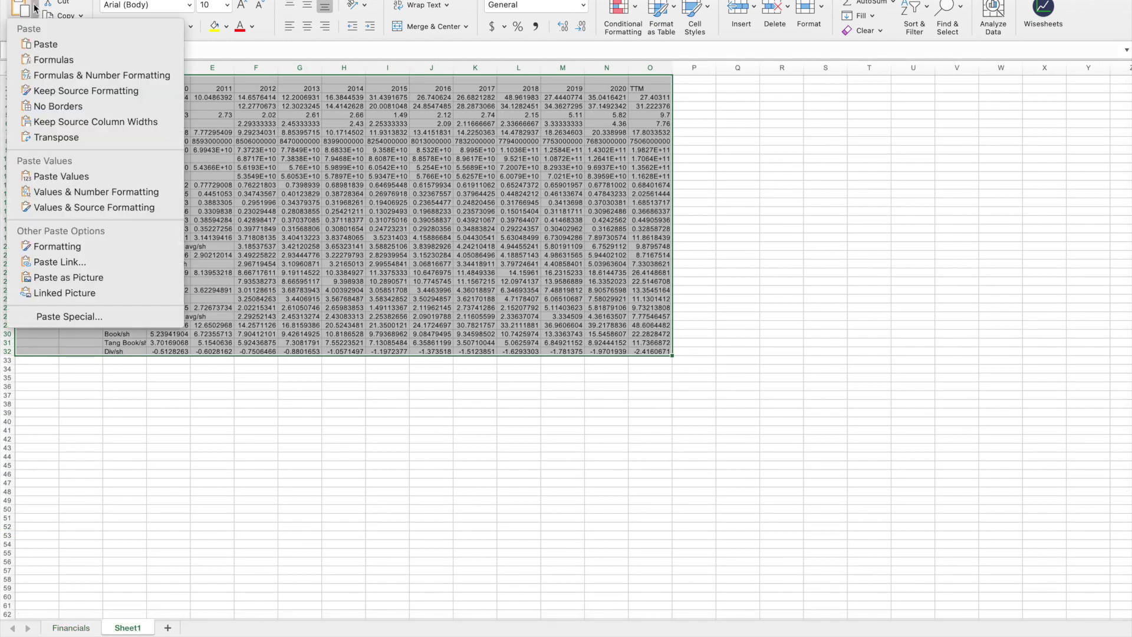
left_click(87, 245)
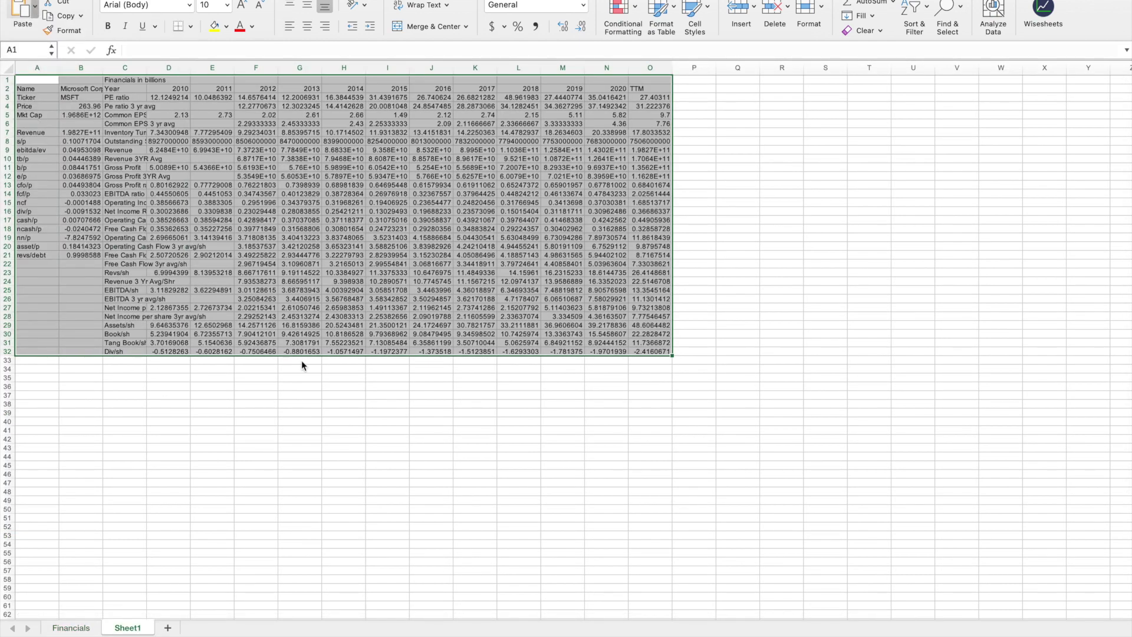
left_click(313, 412)
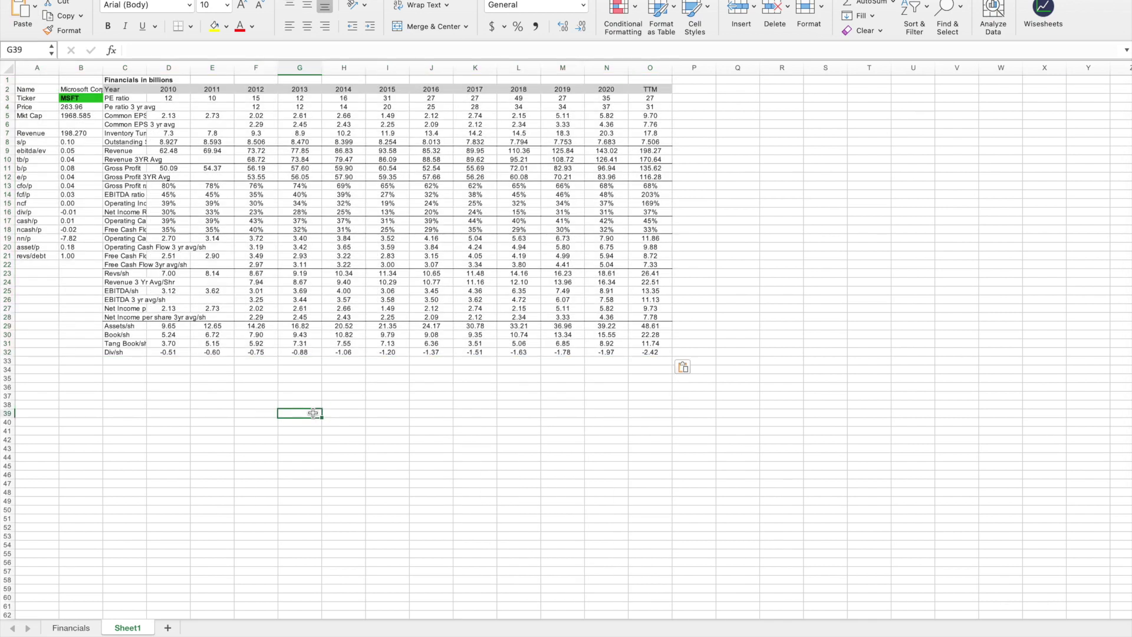
left_click_drag(306, 108, 632, 352)
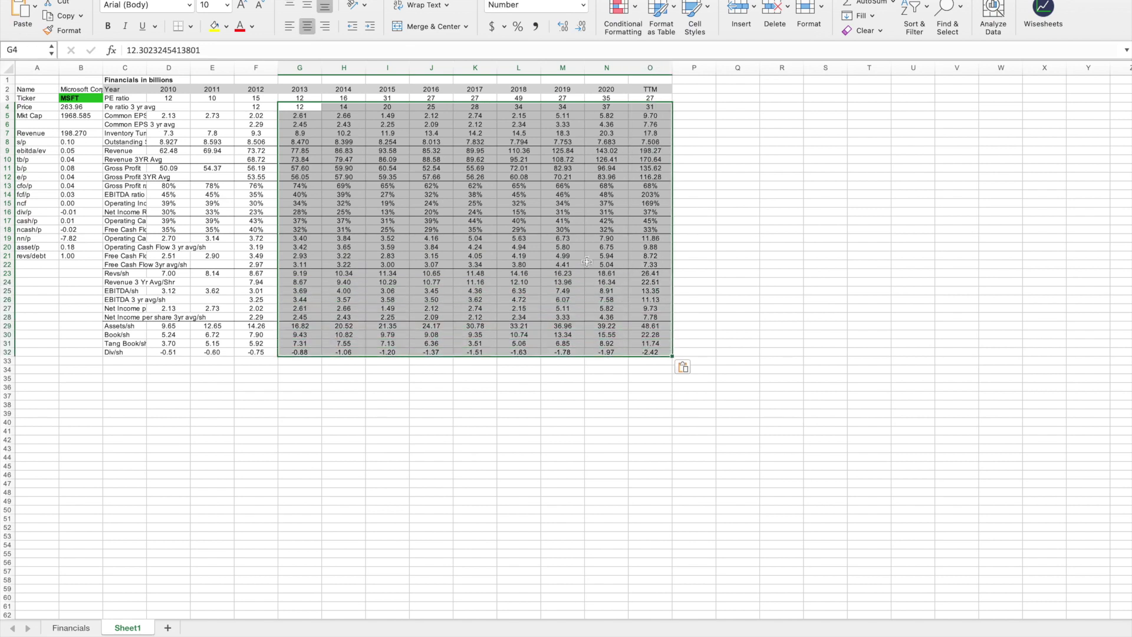
left_click(92, 99)
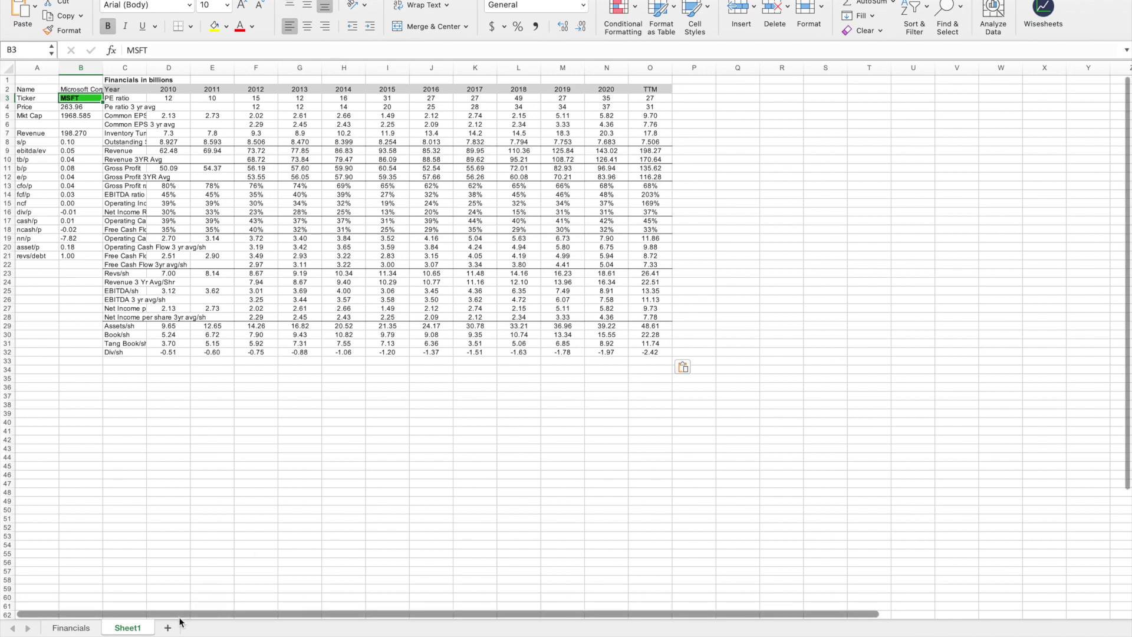
left_click(72, 627)
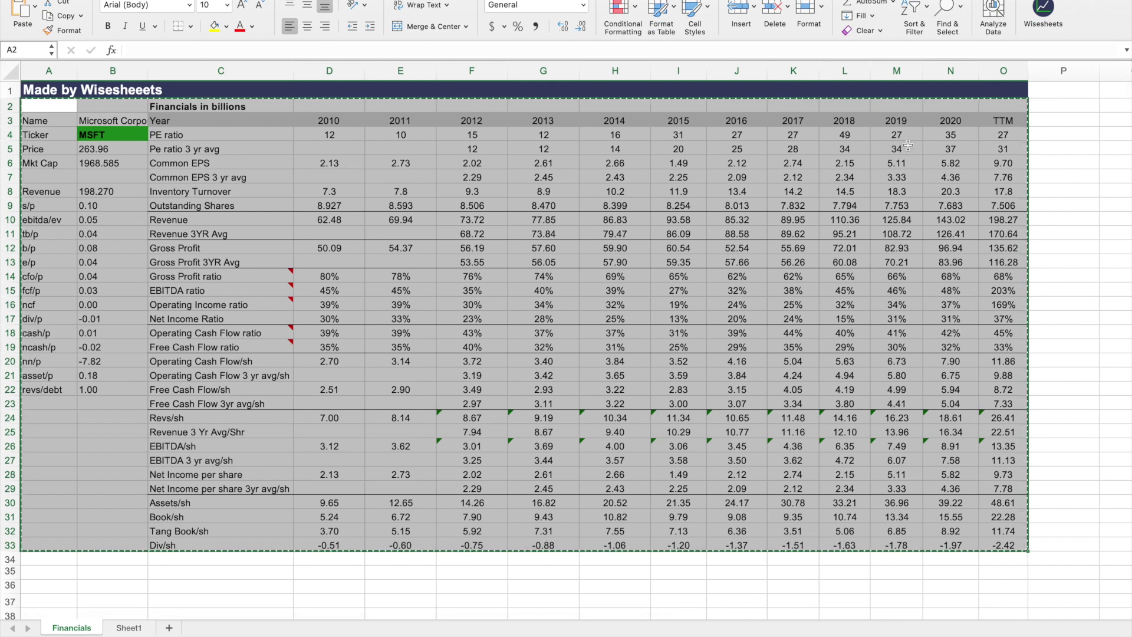
left_click(1040, 148)
double_click(1041, 149)
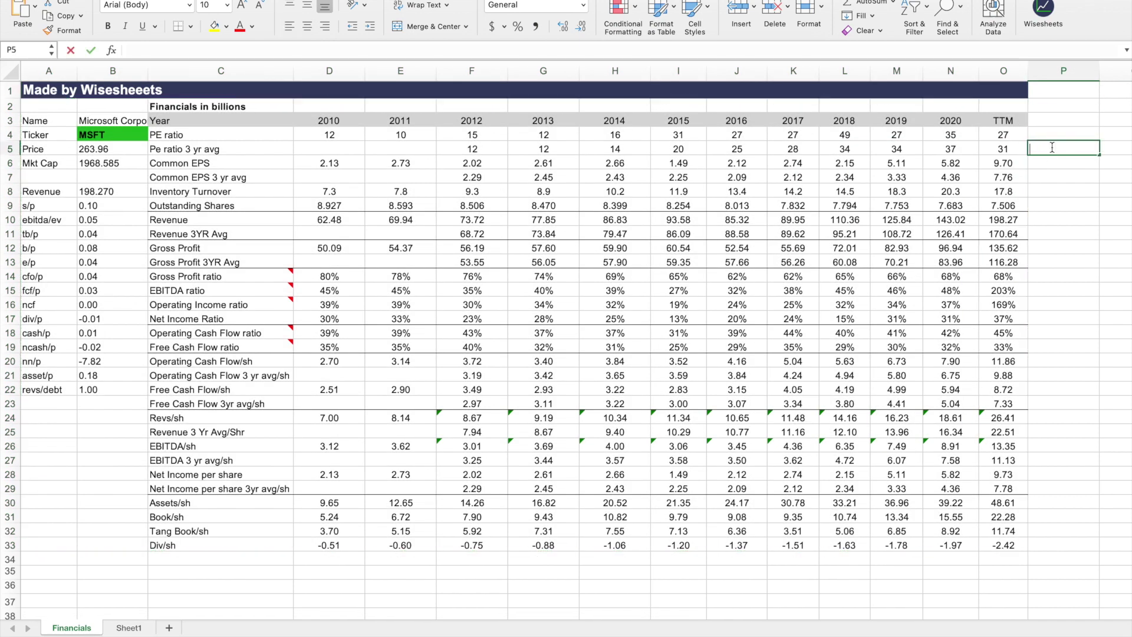
left_click(1087, 244)
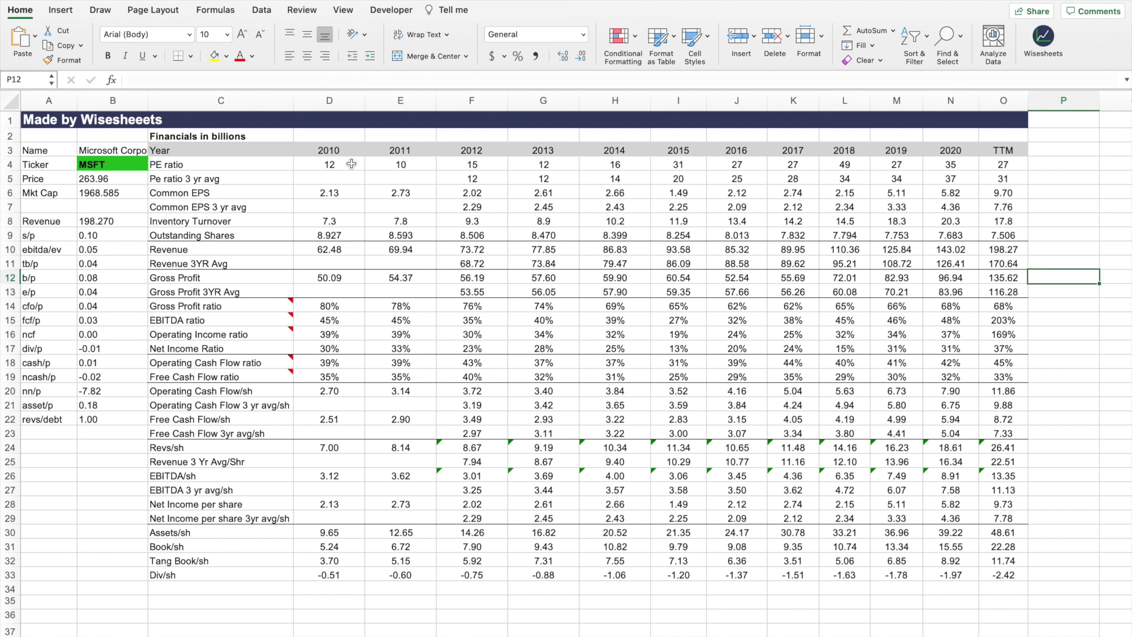
left_click(203, 248)
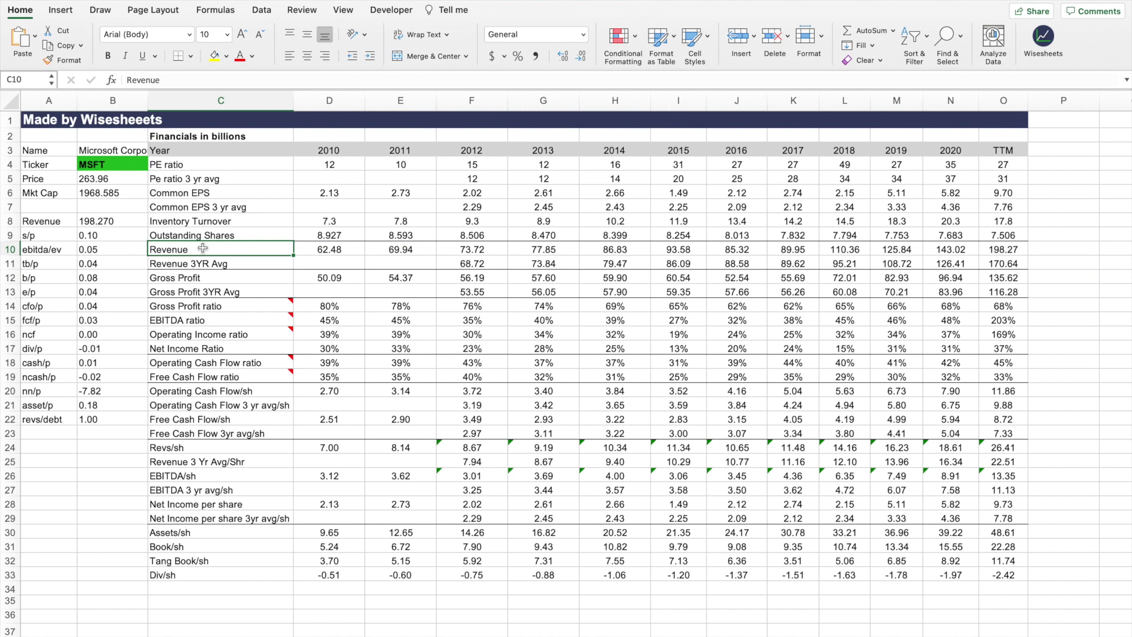
left_click(187, 166)
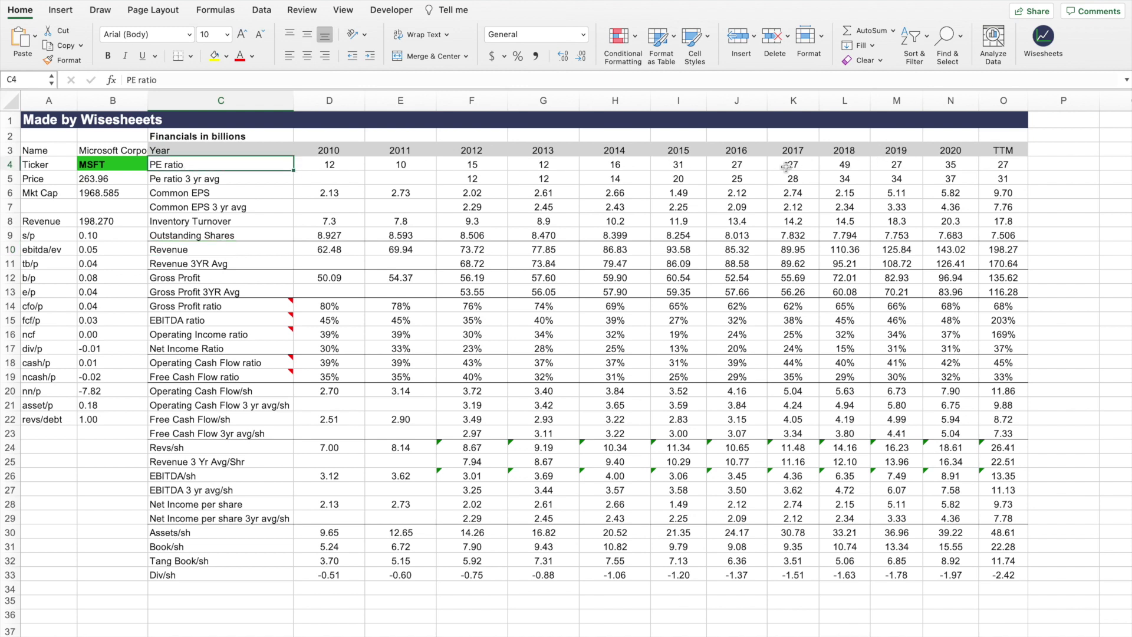
left_click(1003, 165)
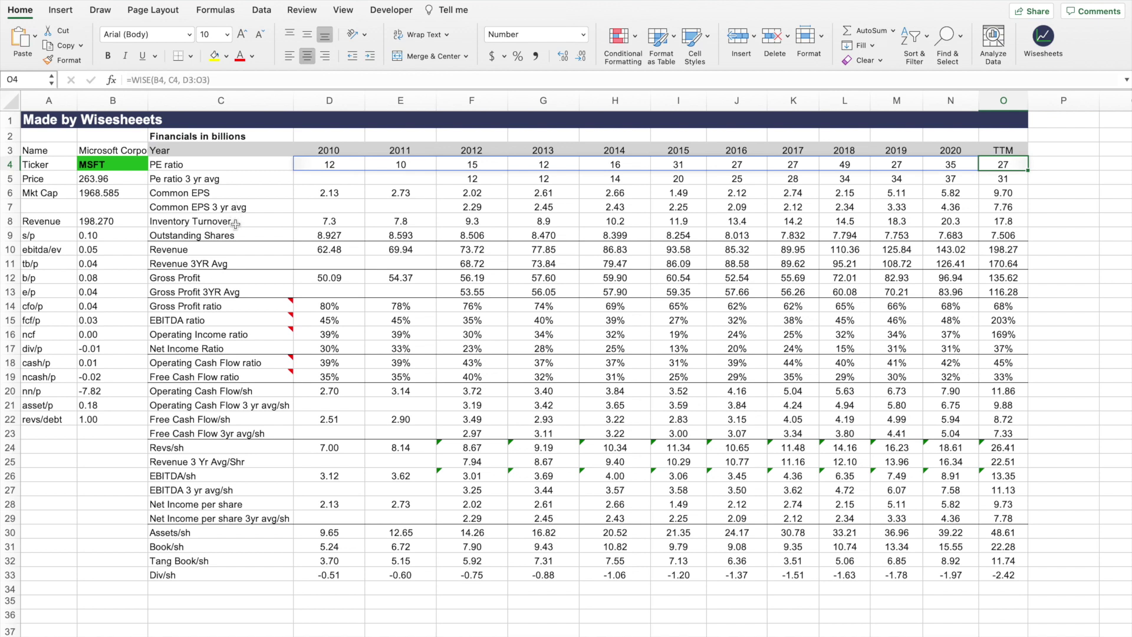
left_click(484, 264)
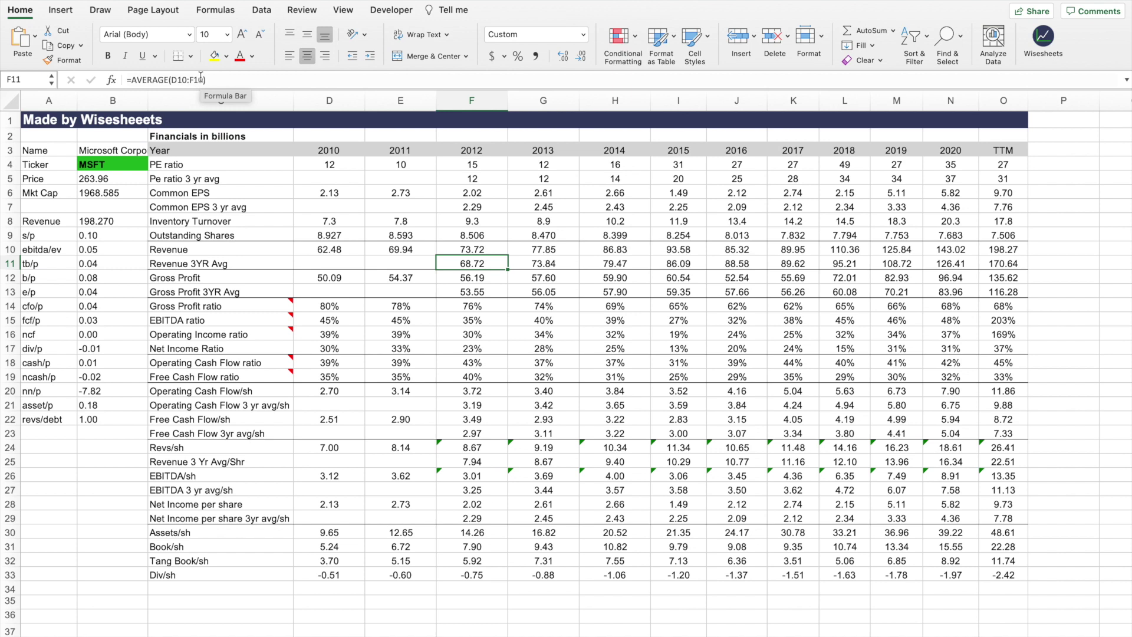
left_click(122, 181)
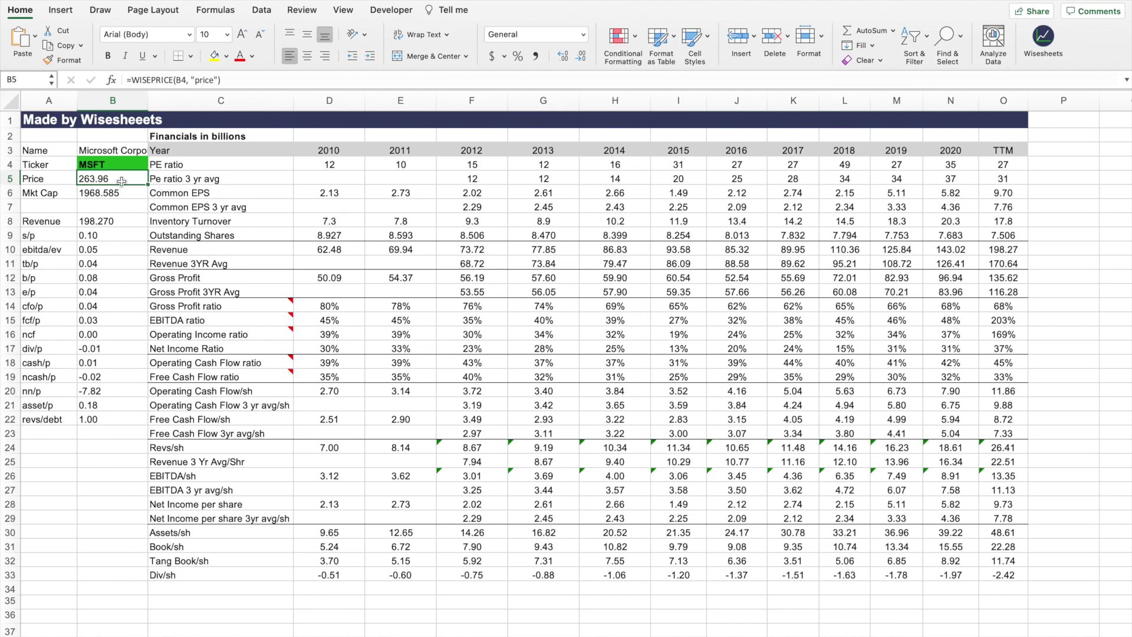
left_click(120, 192)
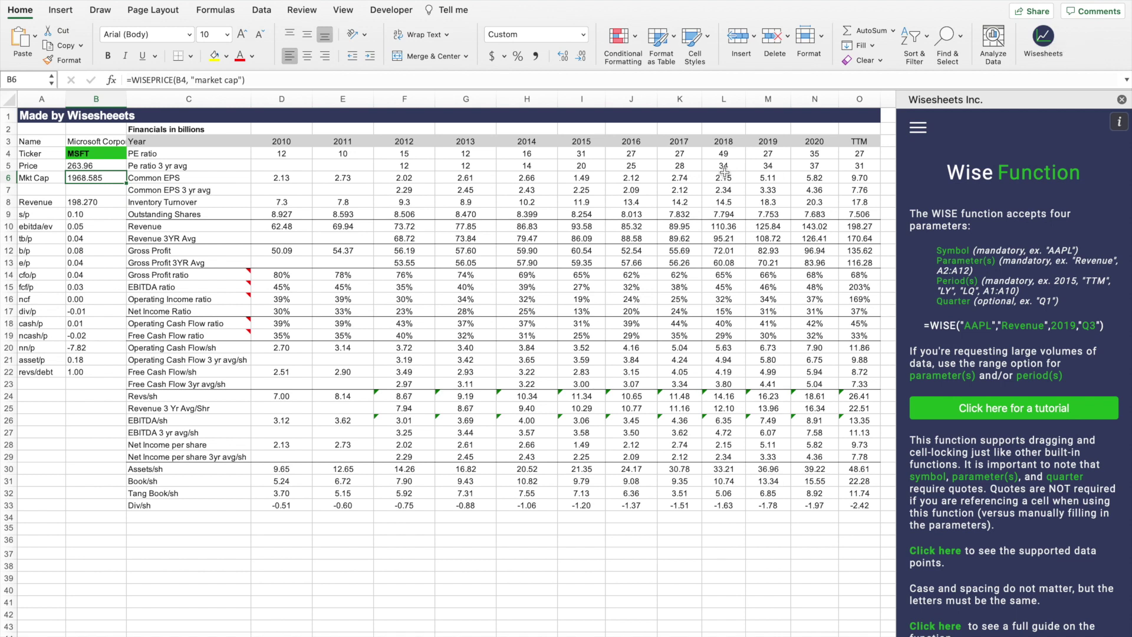
Look at Insert > Get Add-ins, return to Home, and select the PE ratio formula in D4
left_click(61, 16)
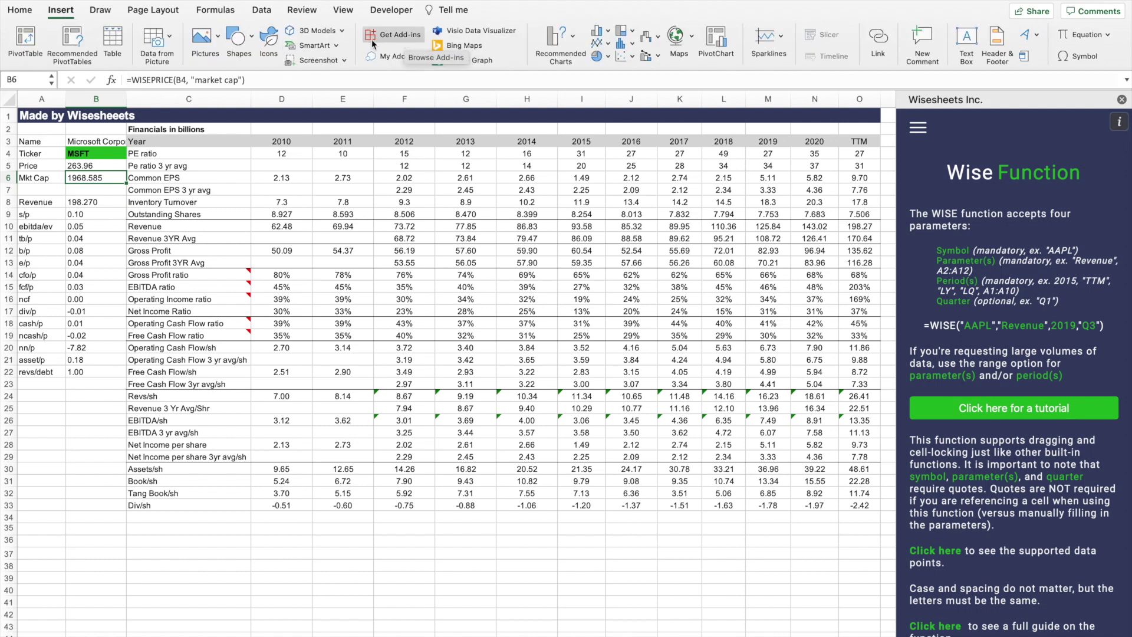
left_click(20, 14)
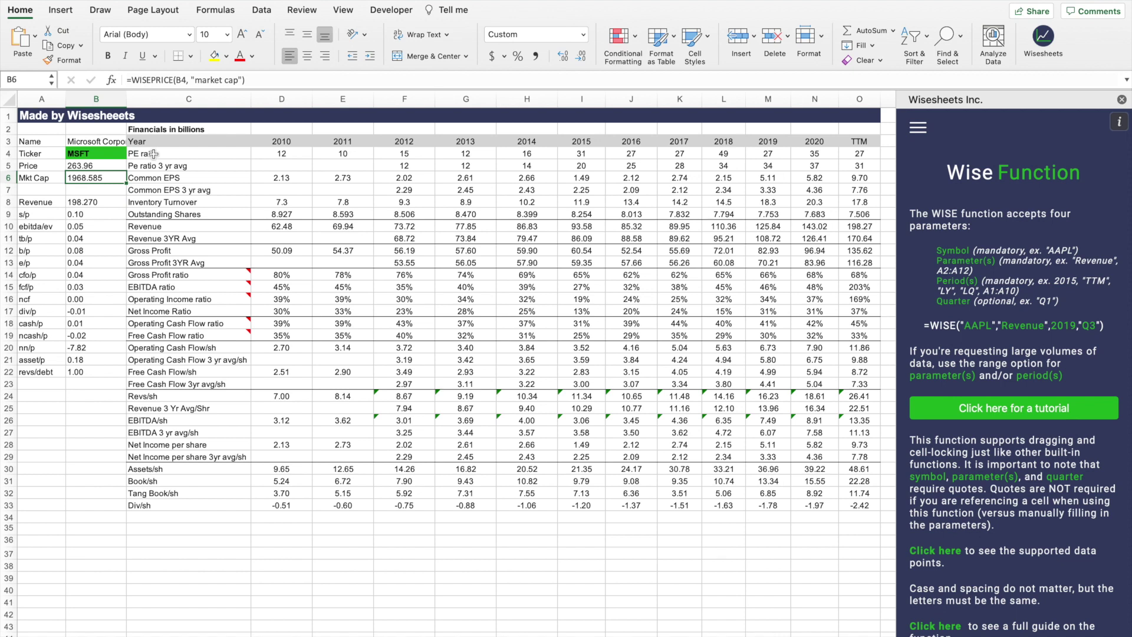
left_click(297, 153)
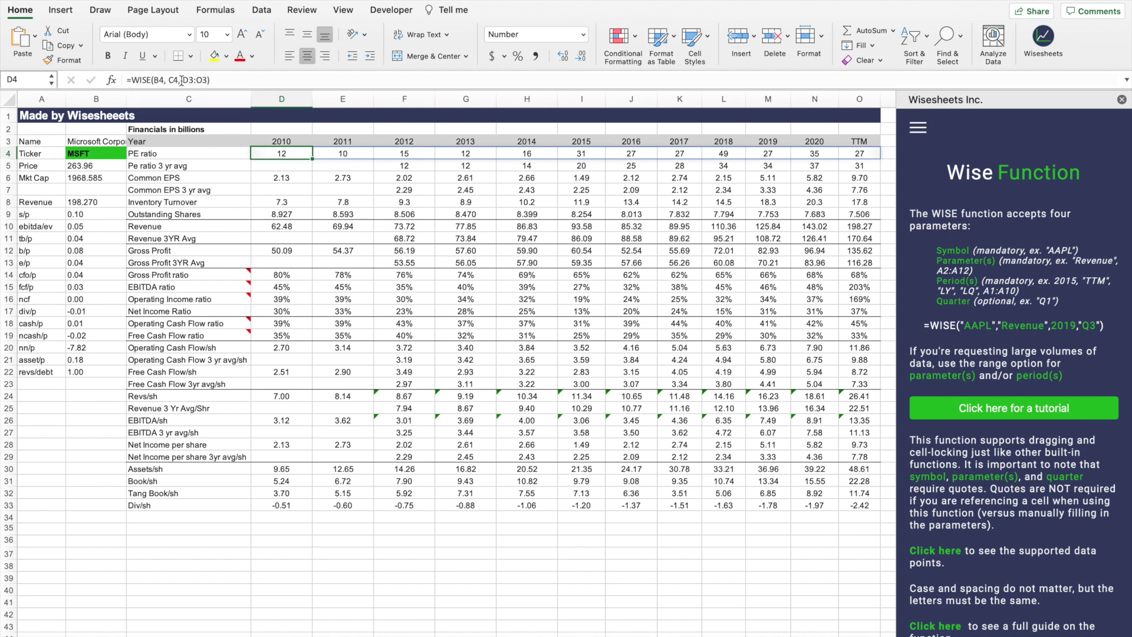
left_click(226, 81)
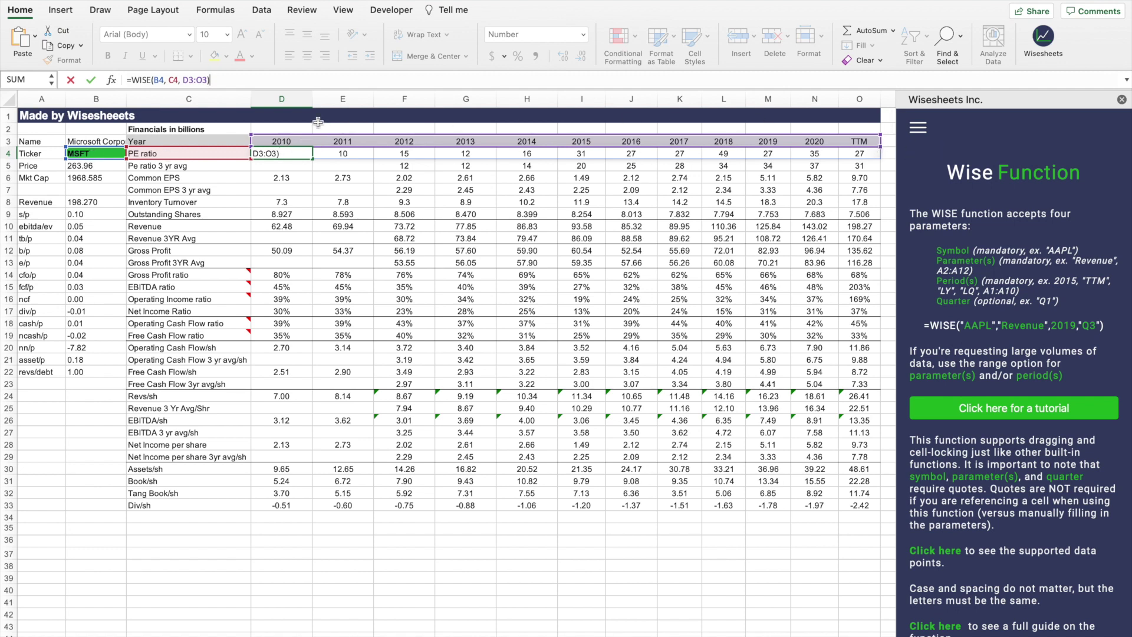
left_click(286, 152)
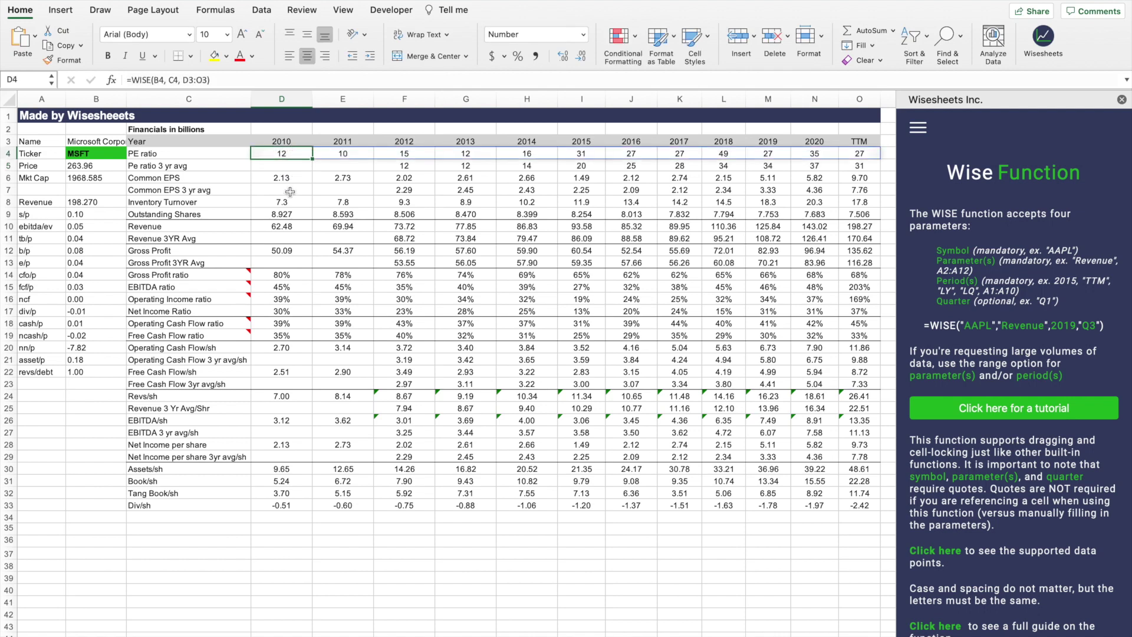
left_click(286, 226)
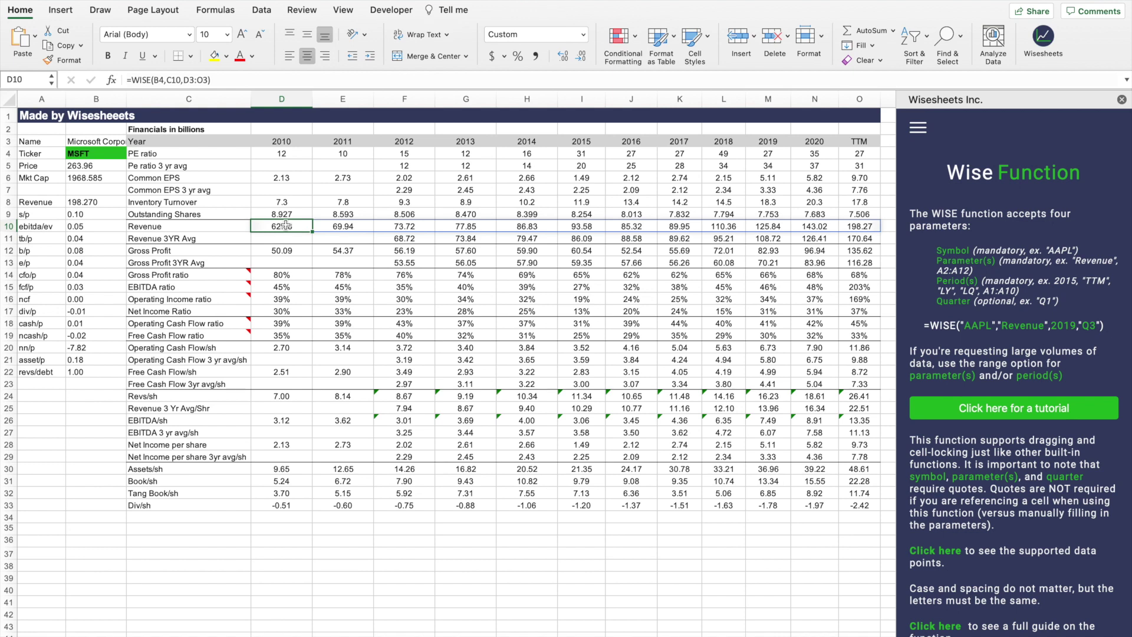
left_click(283, 272)
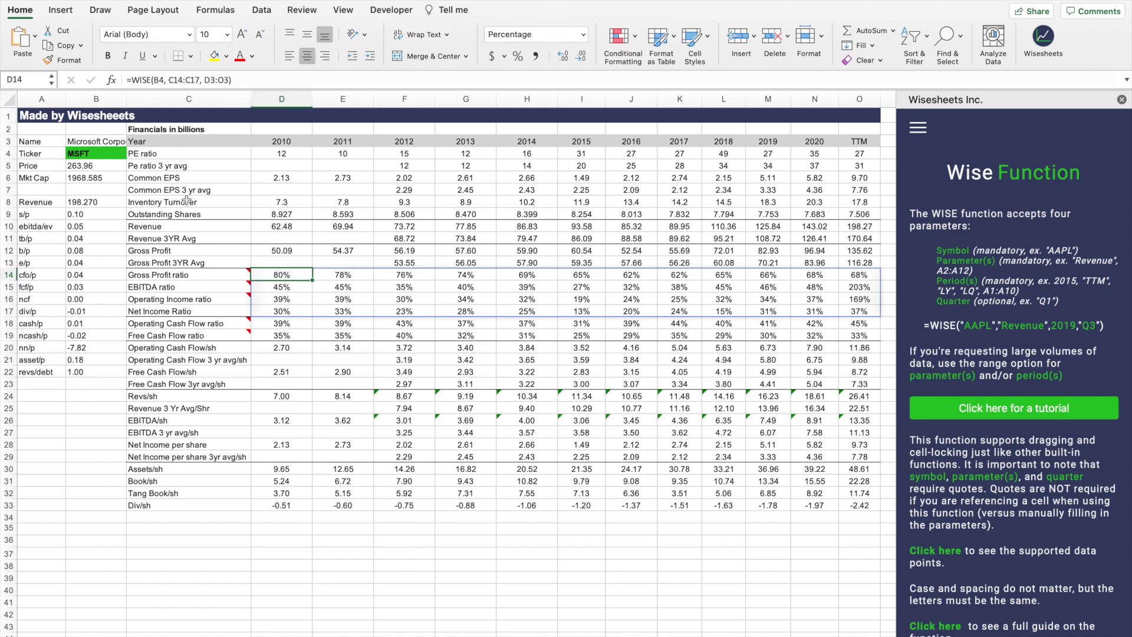
left_click(251, 79)
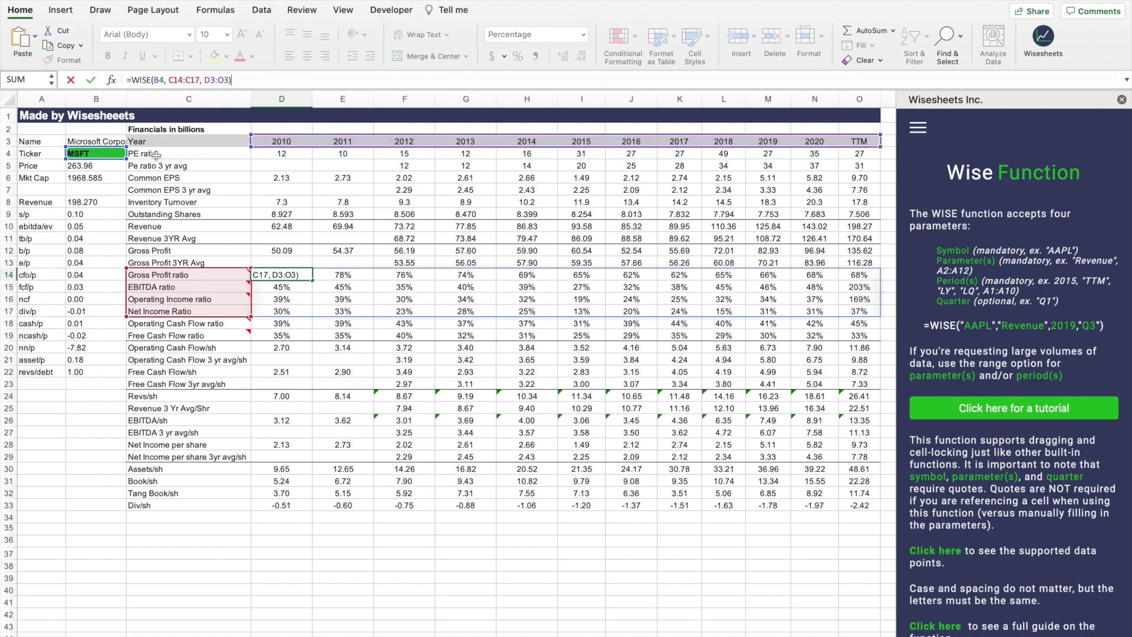
key("Return")
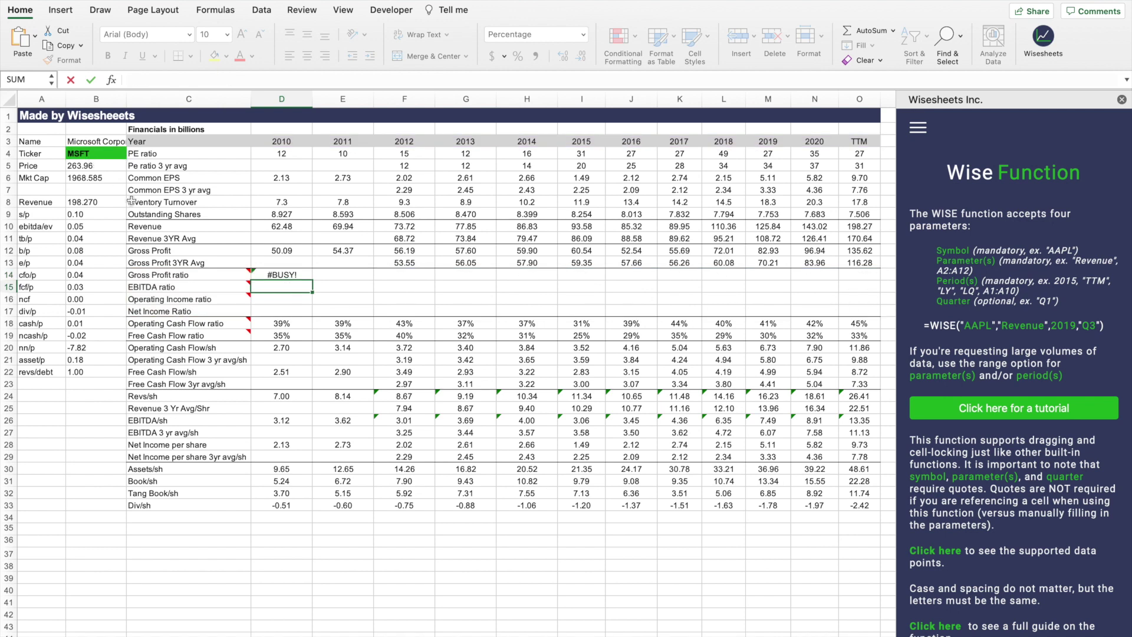
mouse_move(251, 269)
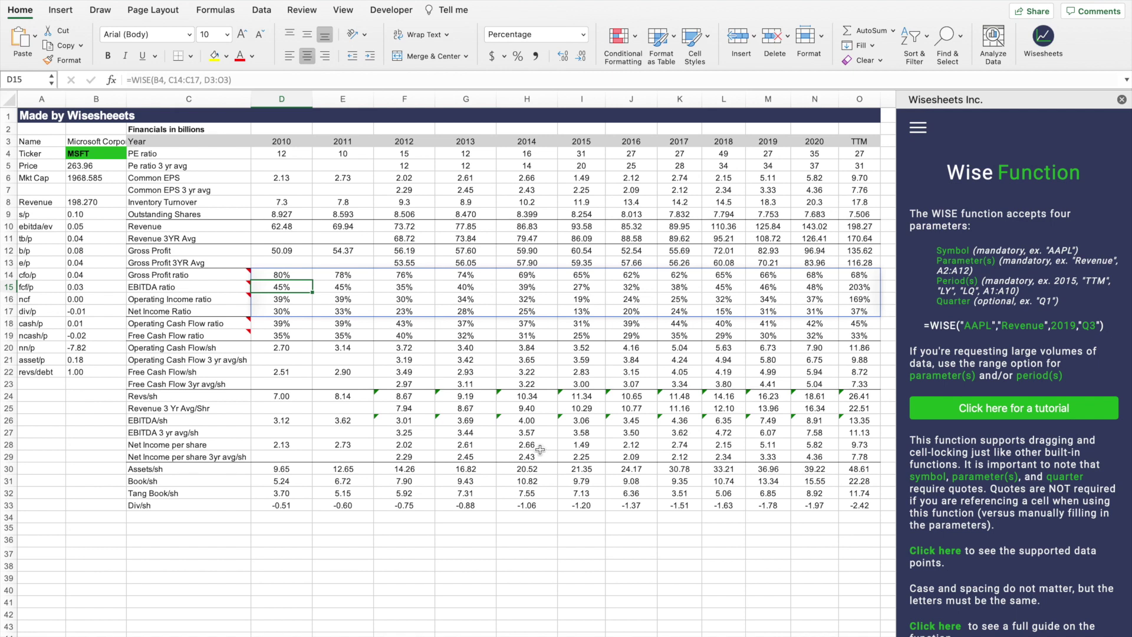
Show WISEPRICE help for price cell B5 and refresh data, updating MSFT's price to 264.14
left_click(96, 166)
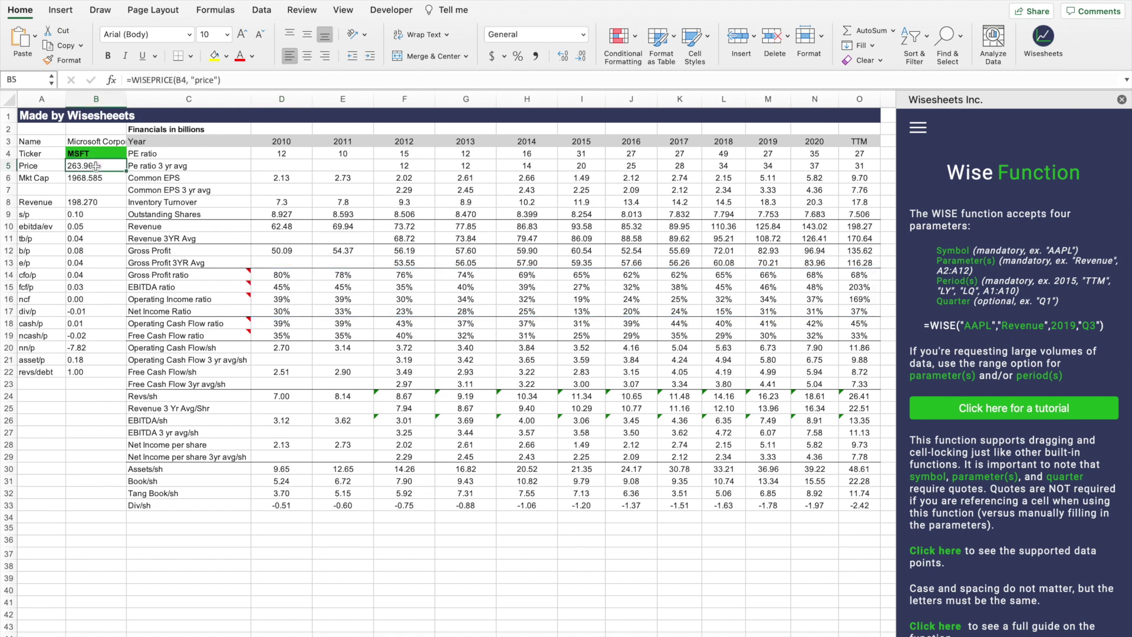
left_click(918, 127)
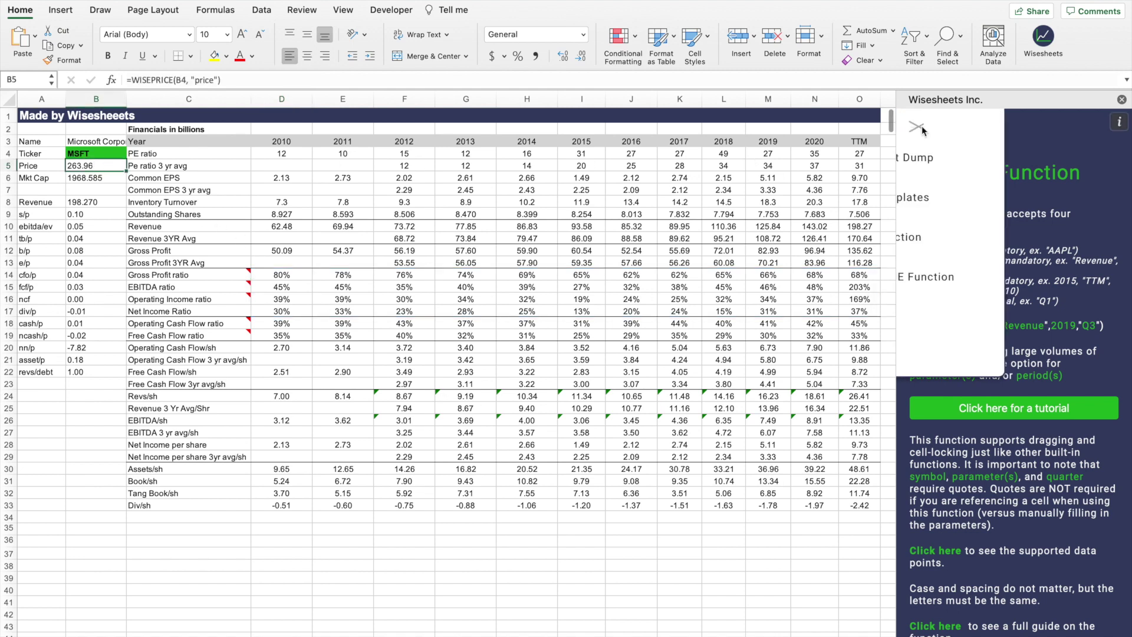
left_click(956, 276)
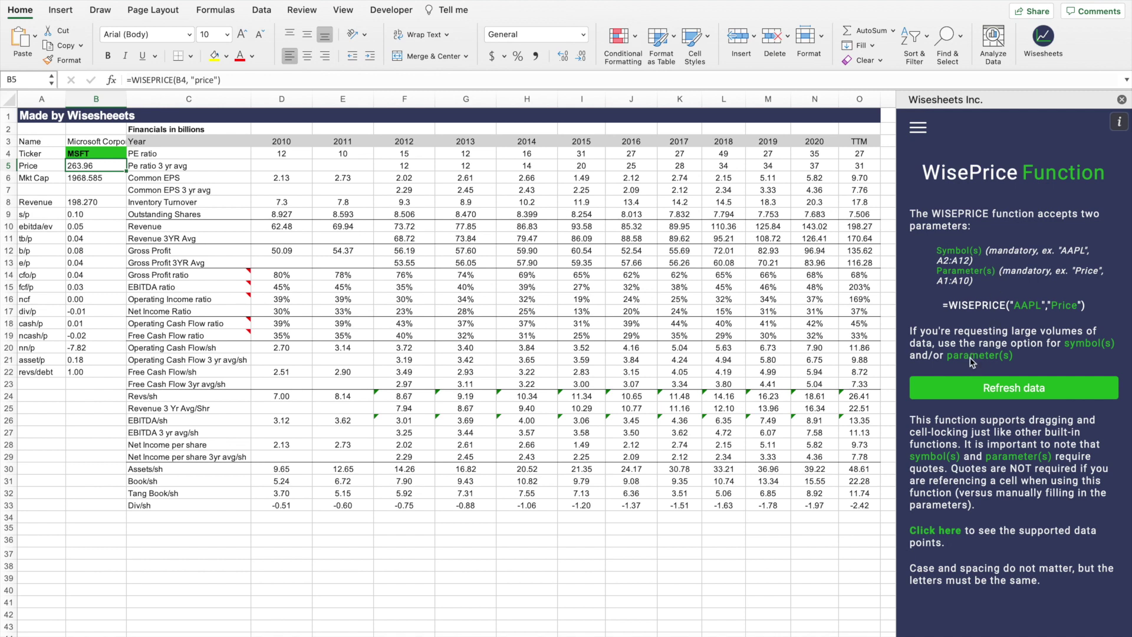
left_click(972, 392)
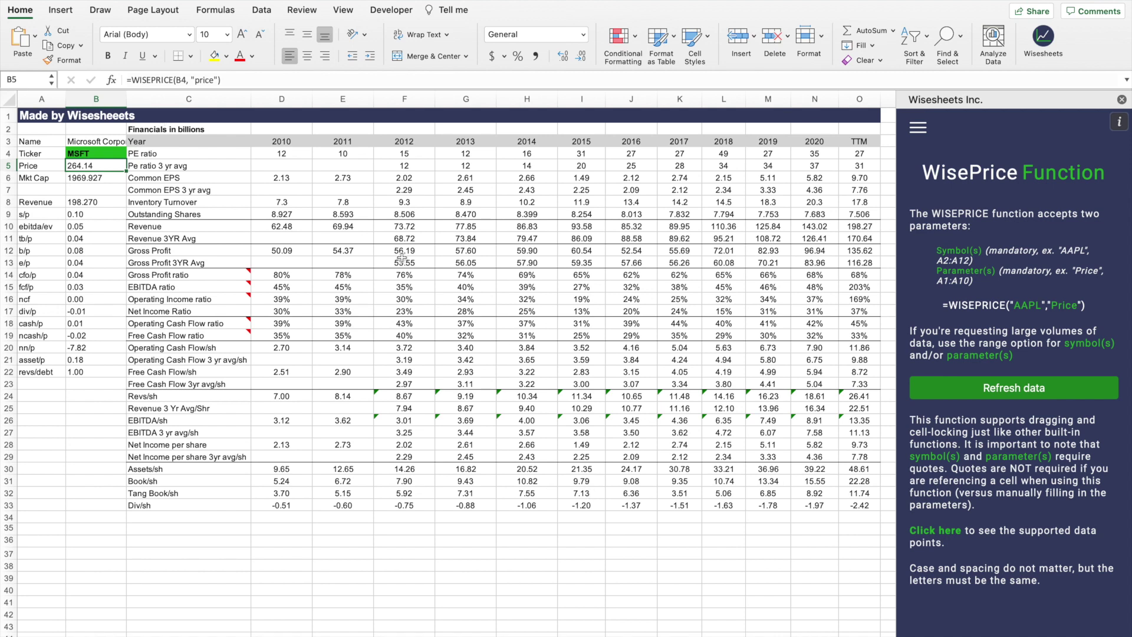
left_click(112, 153)
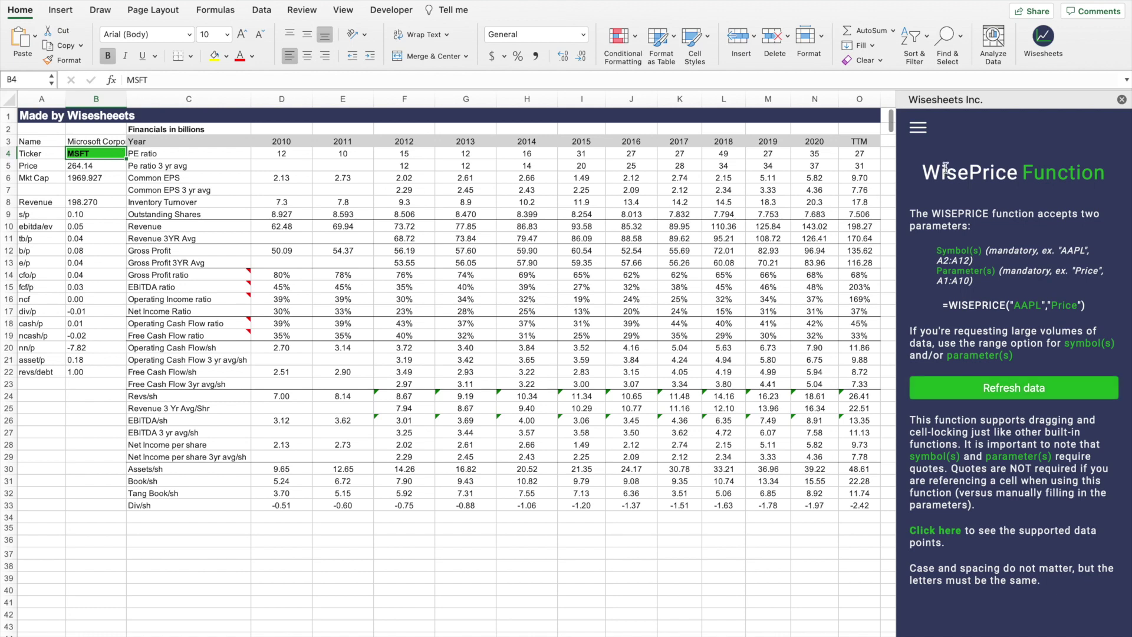
Browse the Wise Templates (Beta) list in the Wisesheets panel, then select the yearly figures from D4
left_click(917, 128)
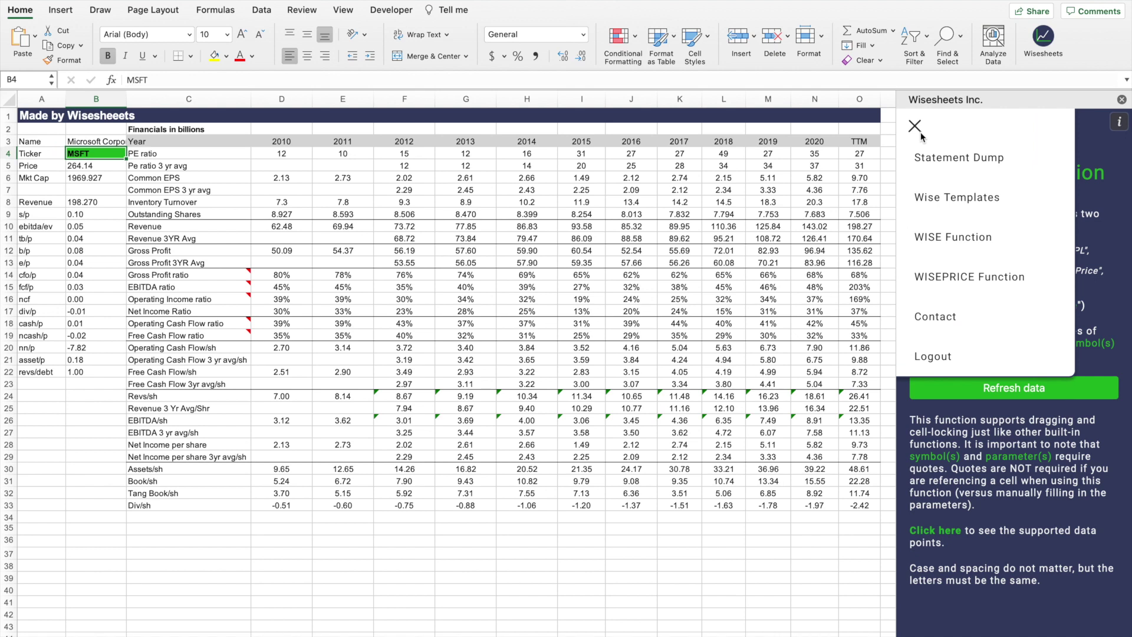
left_click(947, 198)
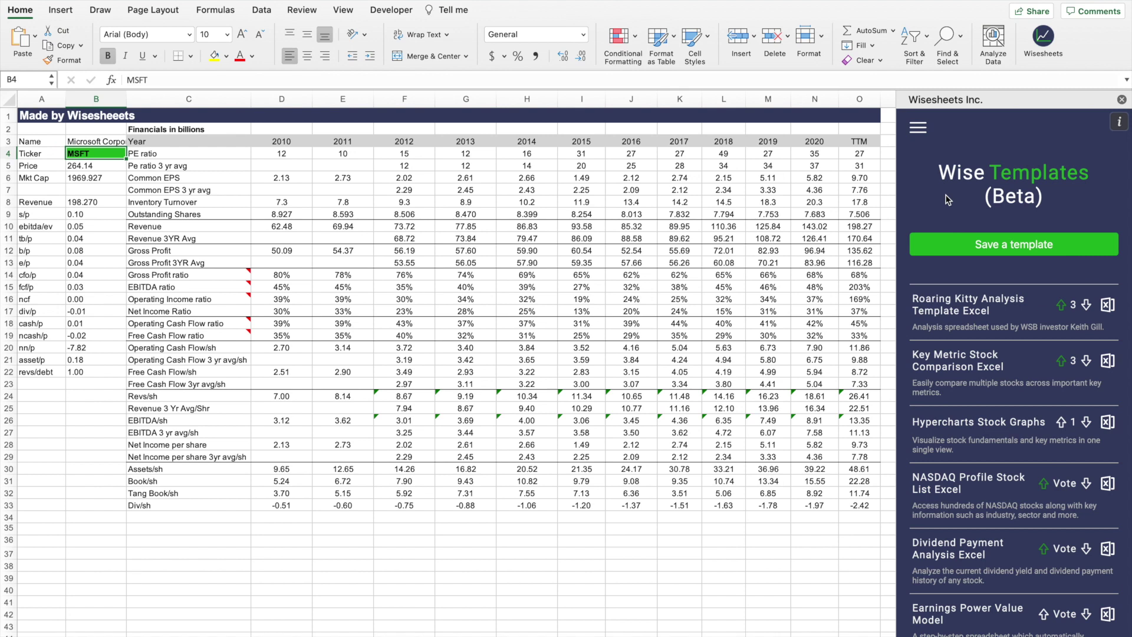
scroll(993, 373, "down", 3)
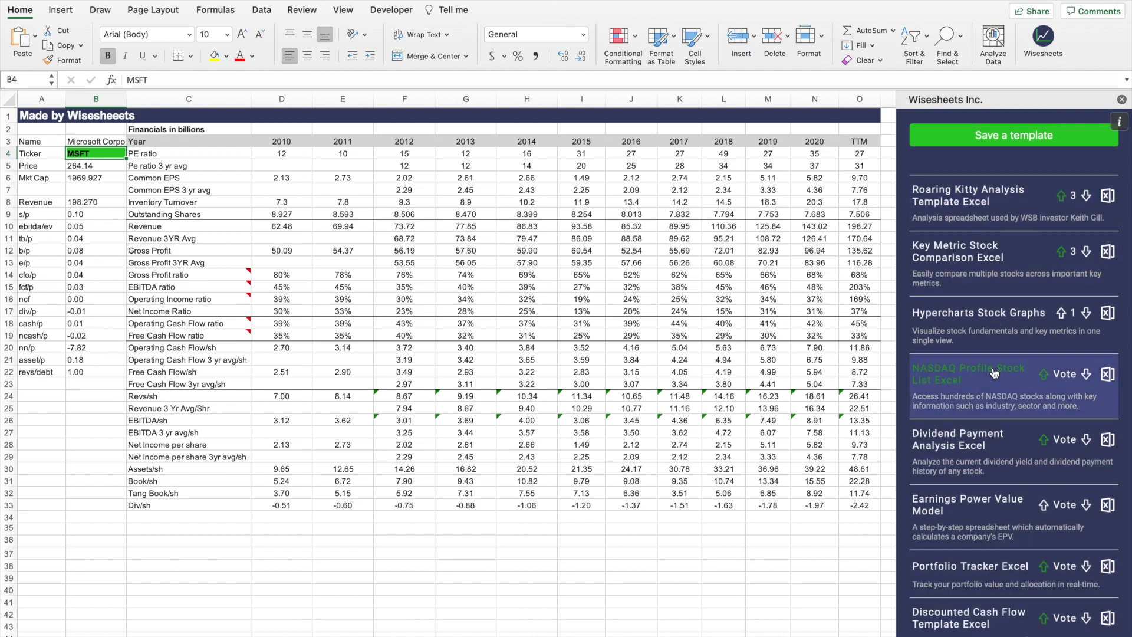
scroll(996, 354, "up", 3)
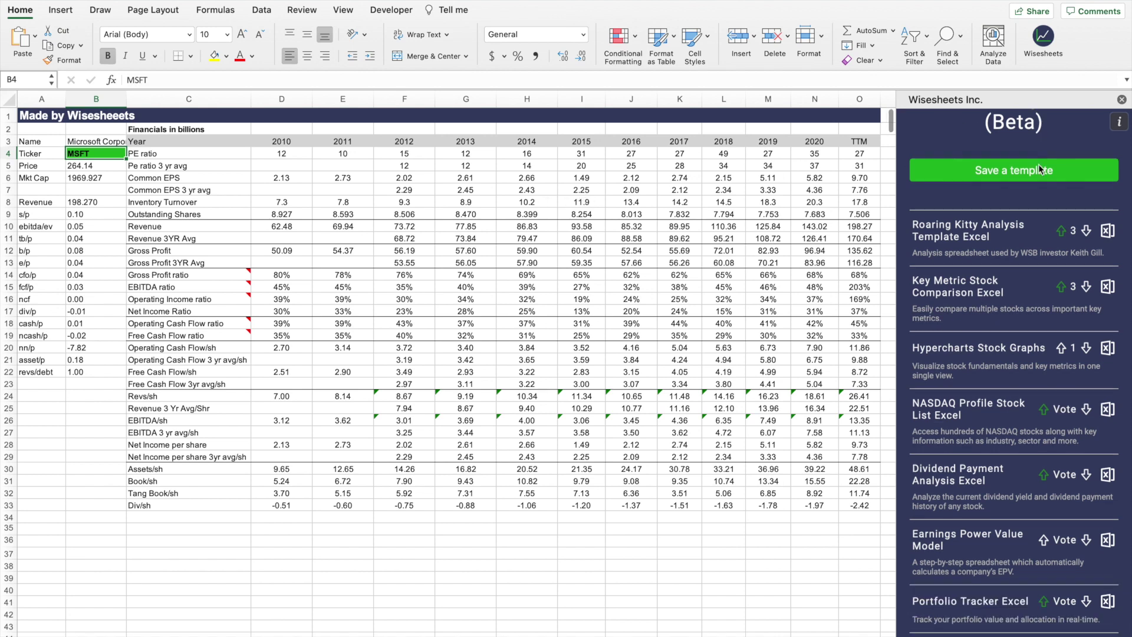
scroll(1038, 164, "up", 3)
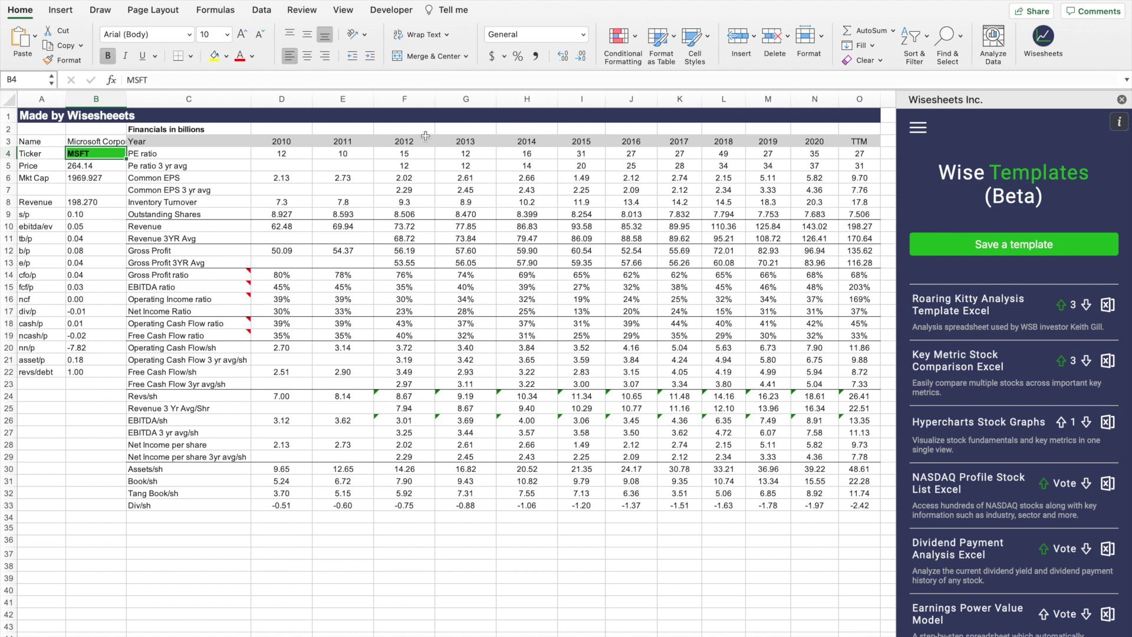
left_click_drag(277, 153, 863, 506)
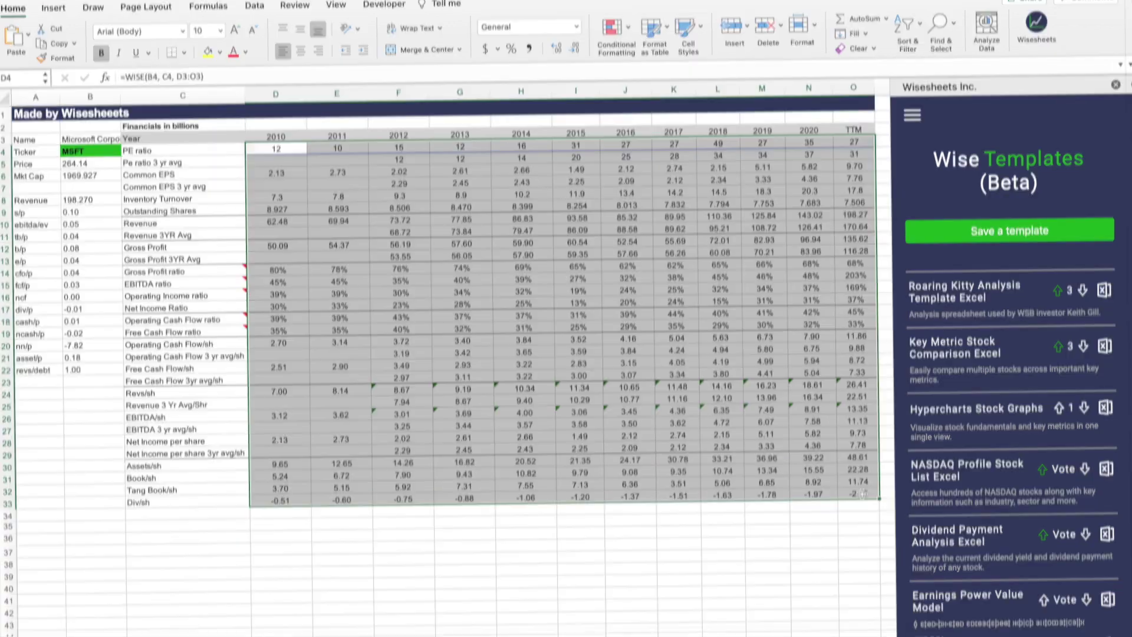